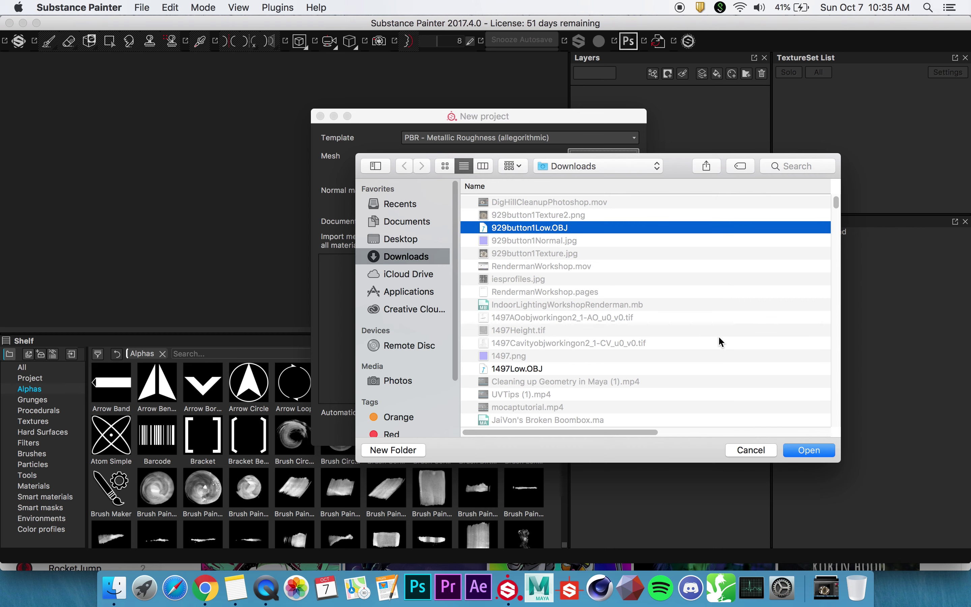
# Load 929button1Low.OBJ as the new project's mesh and set the document resolution to 2048.
pyautogui.click(806, 449)
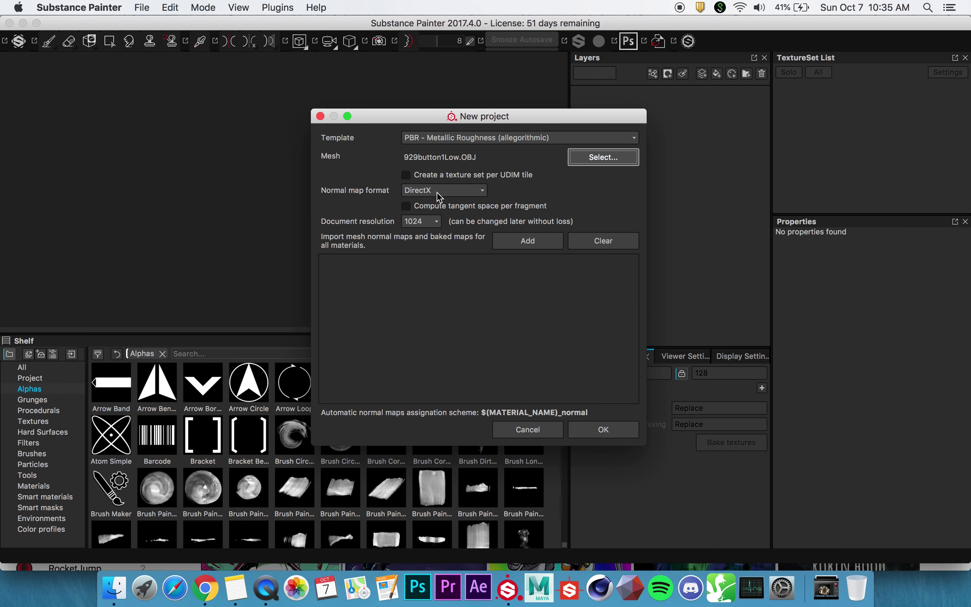
pyautogui.click(438, 221)
pyautogui.click(413, 267)
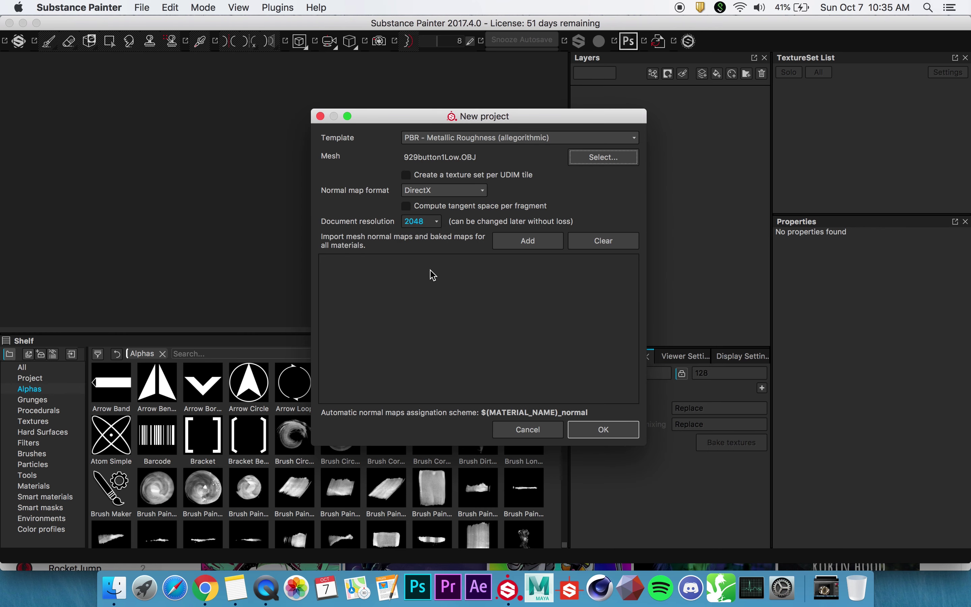
# Import 929button1Texture2.png and 929button1Normal.jpg into the new project and create it.
pyautogui.click(509, 244)
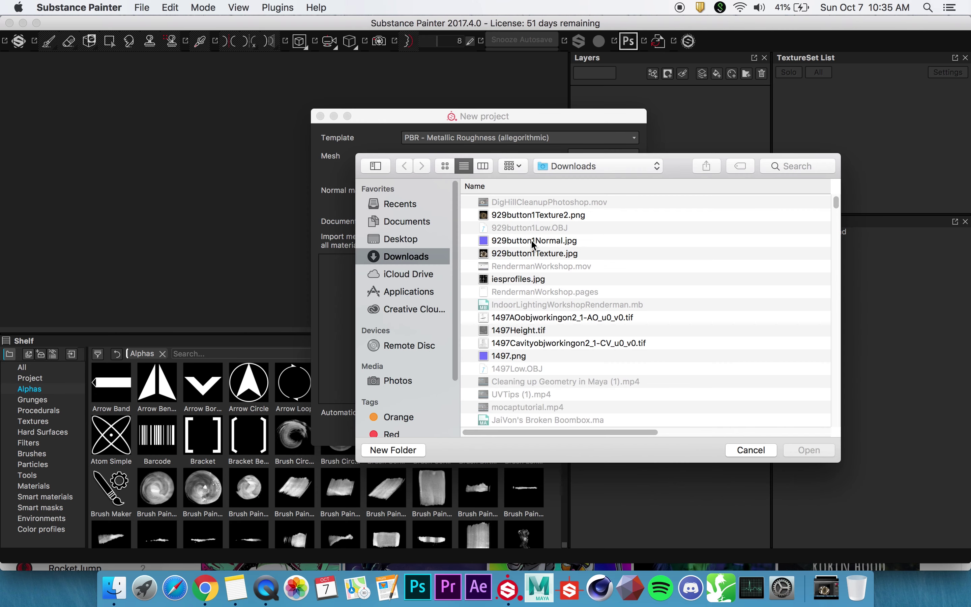
pyautogui.click(550, 212)
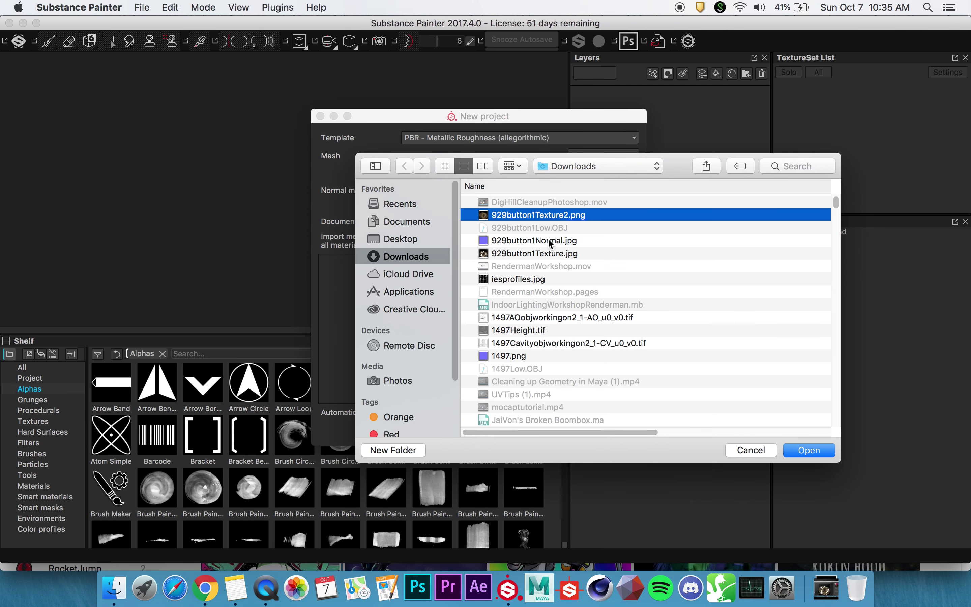
pyautogui.keyDown('super'); pyautogui.click(543, 239); pyautogui.keyUp('super')
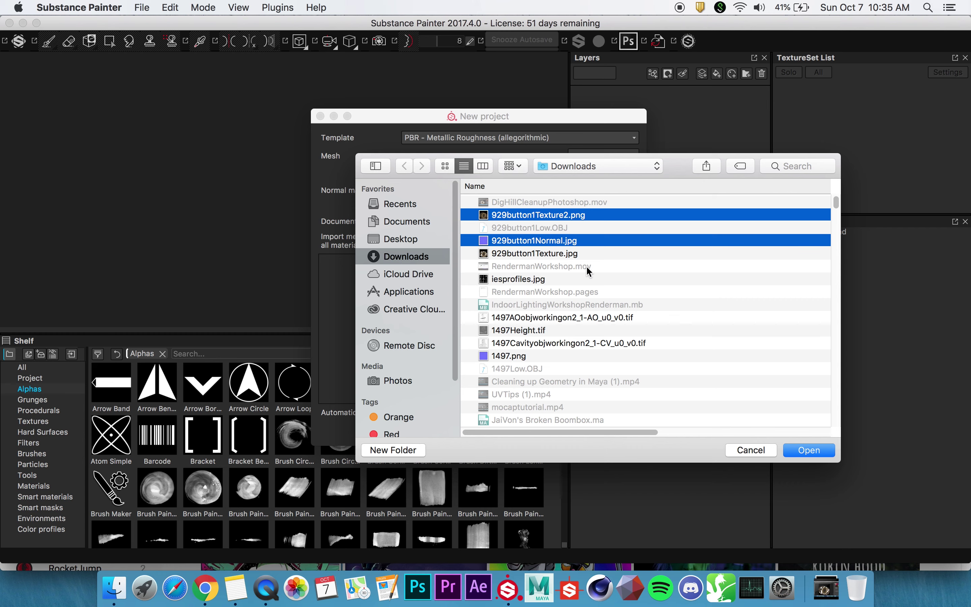
pyautogui.click(806, 451)
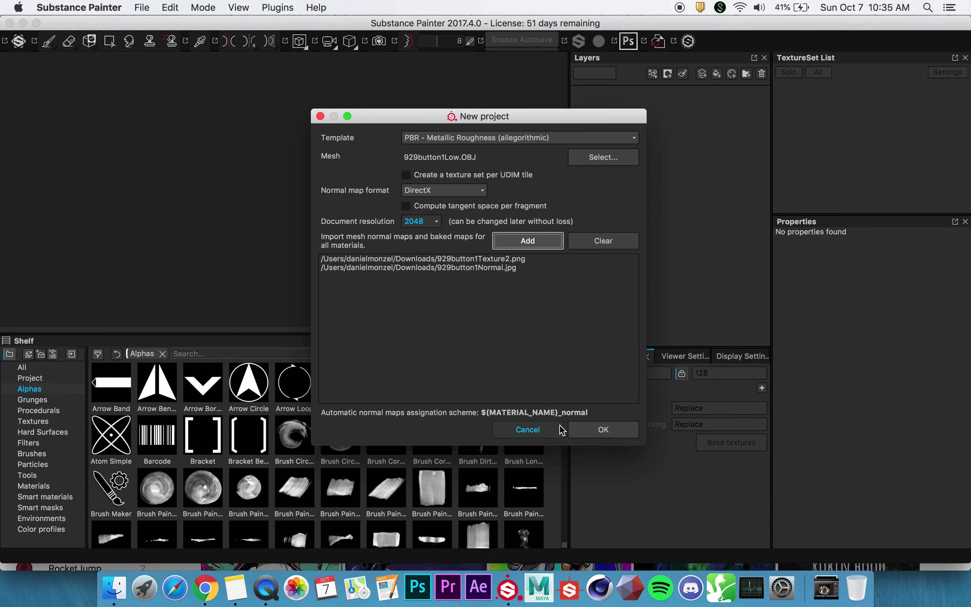
pyautogui.click(600, 431)
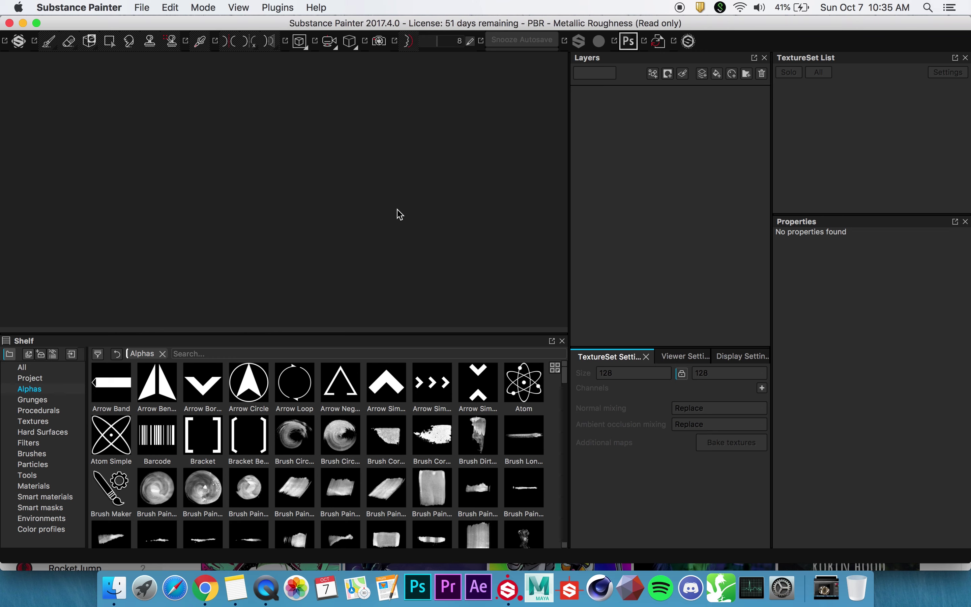
# Assign the 929button1Normal texture as the texture set's normal map.
pyautogui.moveTo(407, 161)
pyautogui.keyDown('alt'); pyautogui.mouseDown()
pyautogui.moveTo(443, 271)
pyautogui.moveTo(380, 141)
pyautogui.moveTo(441, 234)
pyautogui.moveTo(404, 180)
pyautogui.mouseUp(); pyautogui.keyUp('alt')
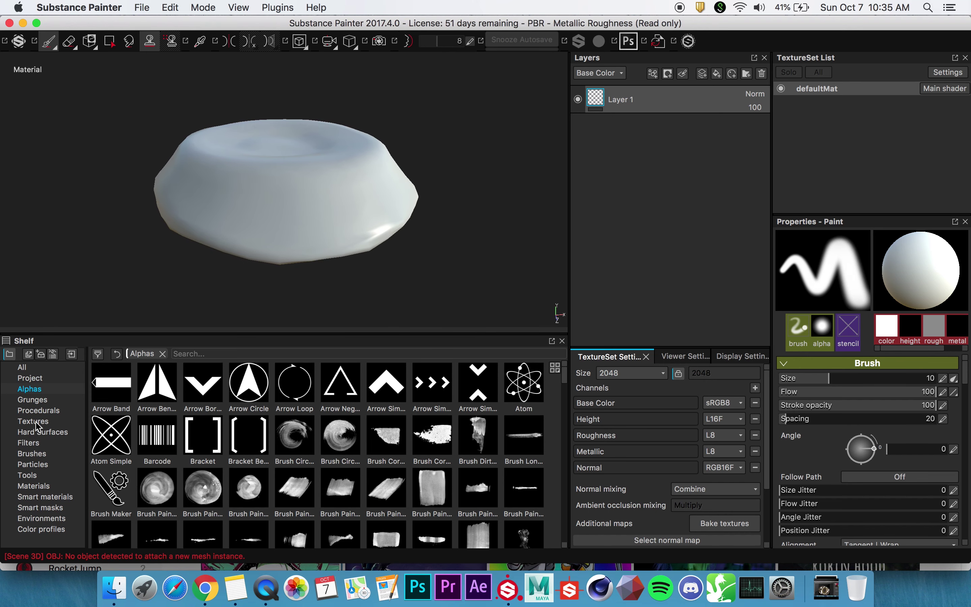
pyautogui.click(25, 422)
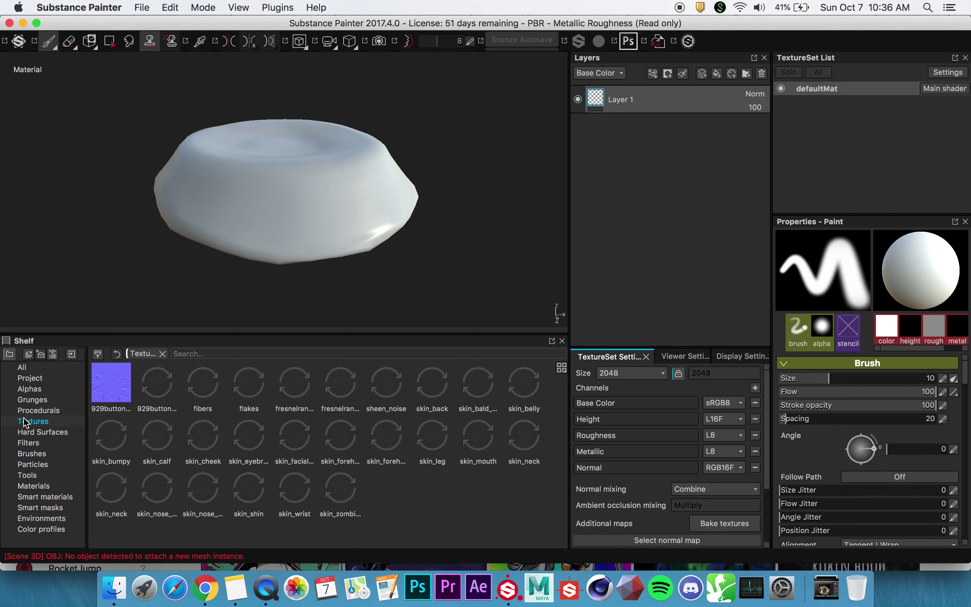
pyautogui.scroll(-5, 656, 475)
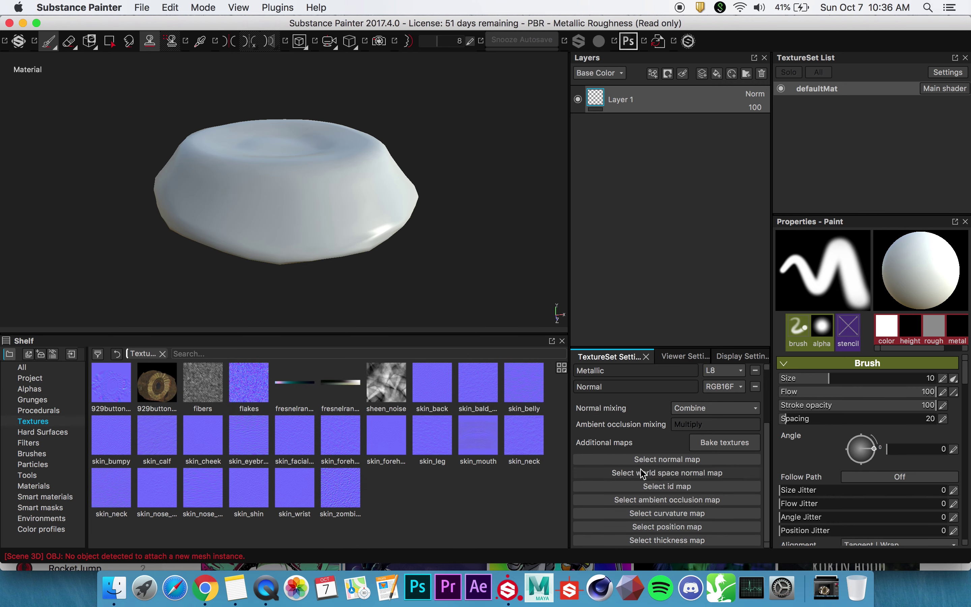
pyautogui.moveTo(112, 379); pyautogui.dragTo(656, 463)
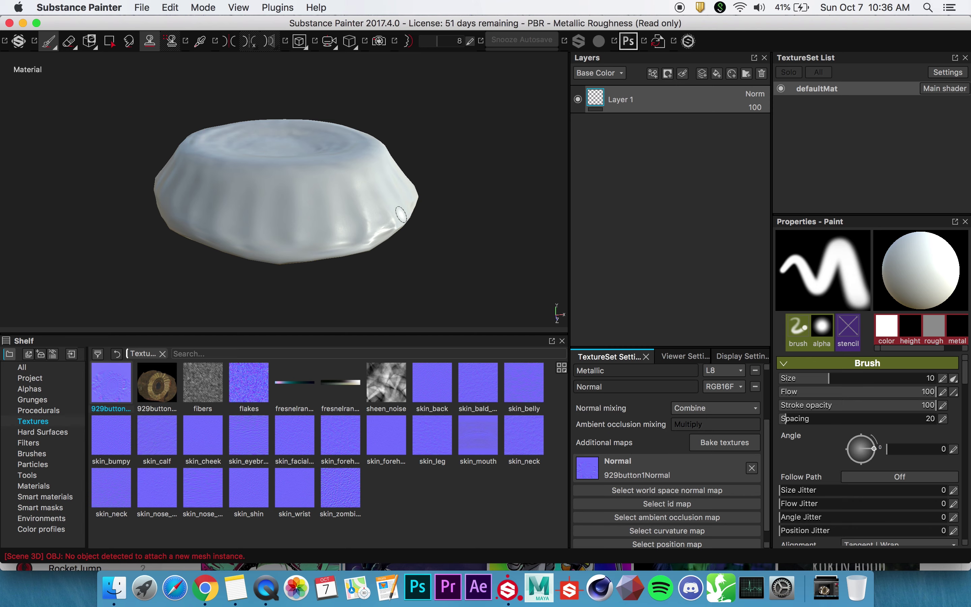
pyautogui.keyDown('alt'); pyautogui.moveTo(401, 215); pyautogui.dragTo(392, 189); pyautogui.keyUp('alt')
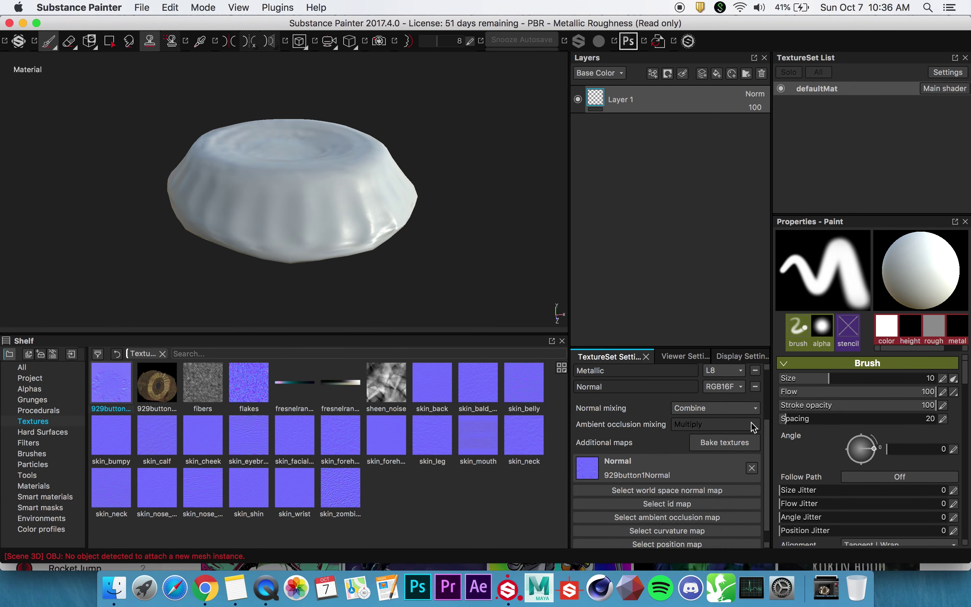
# Remove the assigned normal map and reassign 929button1Normal to compare the model with and without it.
pyautogui.click(751, 467)
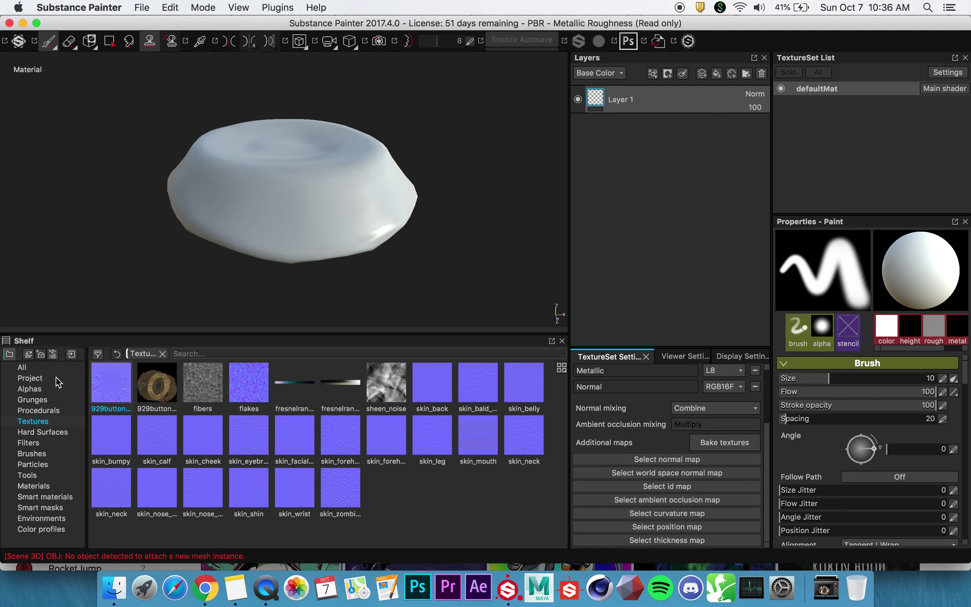
pyautogui.moveTo(99, 389); pyautogui.dragTo(666, 458)
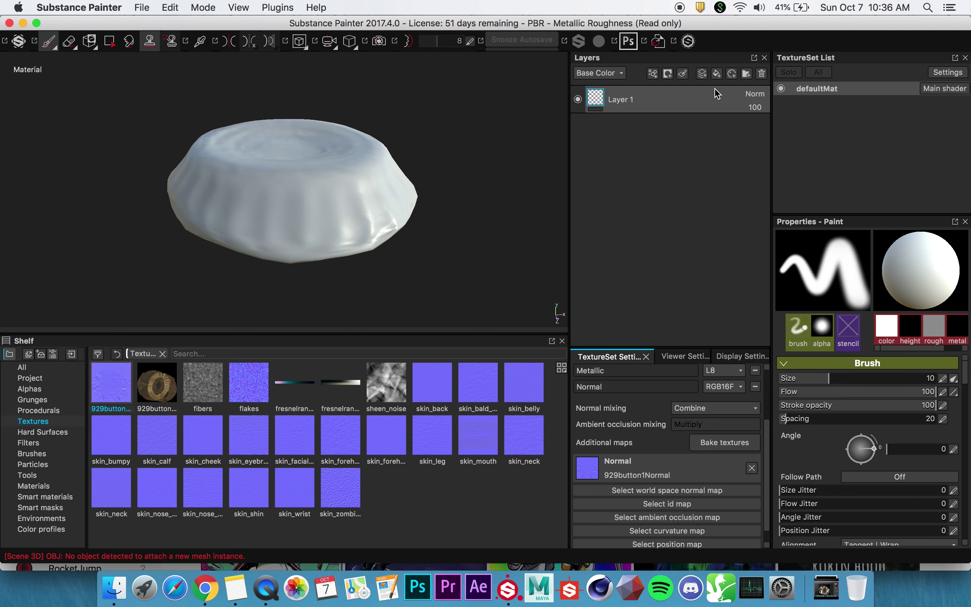
# Add a fill layer above Layer 1 and use 929button1Texture2 as its base color.
pyautogui.click(717, 74)
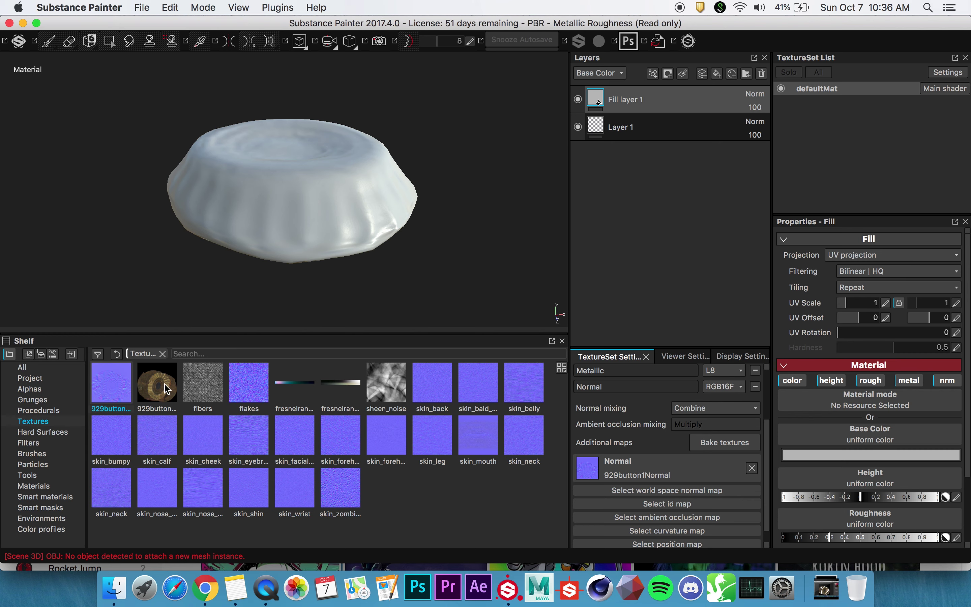
pyautogui.moveTo(167, 389); pyautogui.dragTo(839, 443)
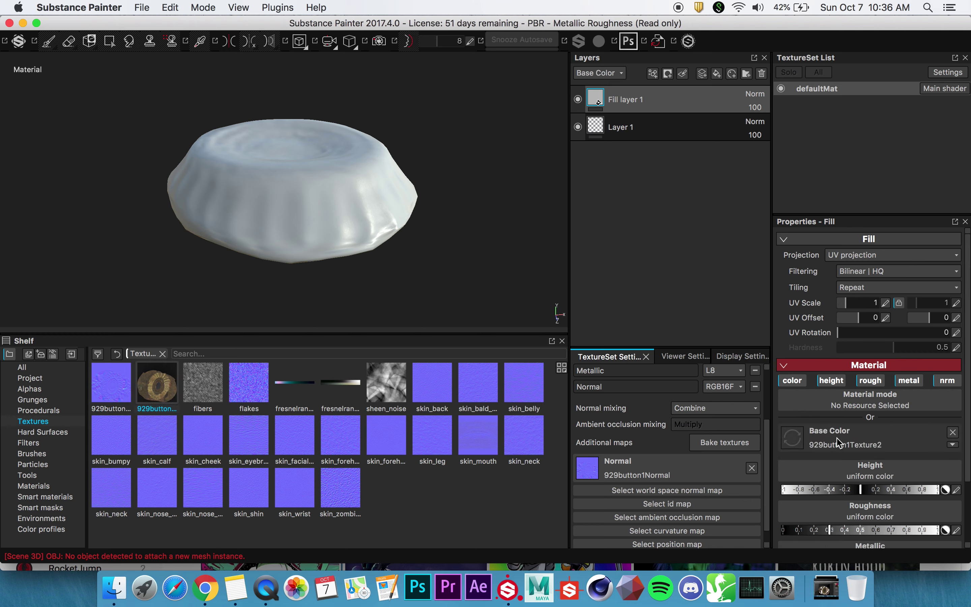
pyautogui.keyDown('alt'); pyautogui.moveTo(351, 162); pyautogui.dragTo(392, 153); pyautogui.keyUp('alt')
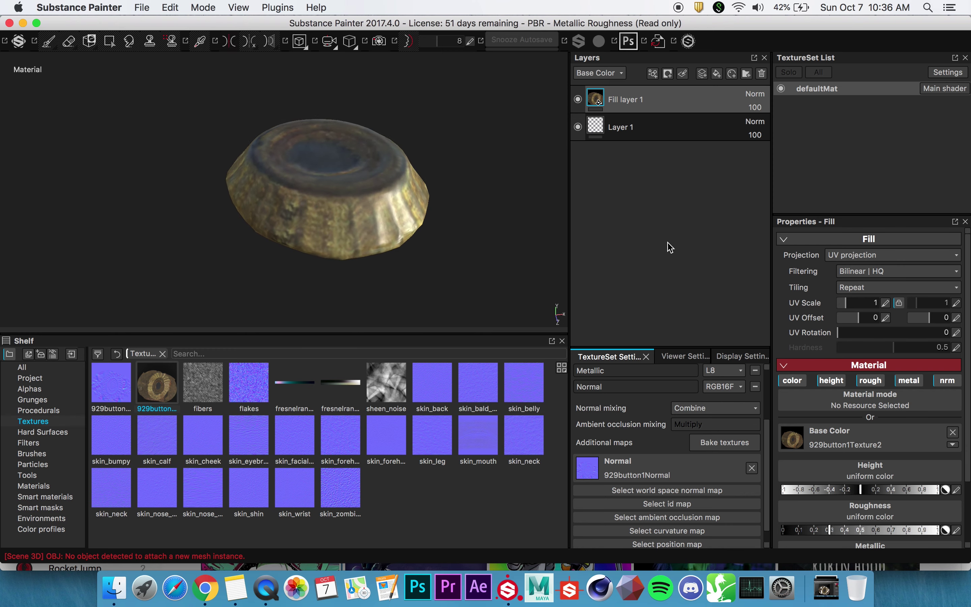
# Try the Clay Raw material as a layer beneath Layer 1, and delete that layer again.
pyautogui.click(40, 486)
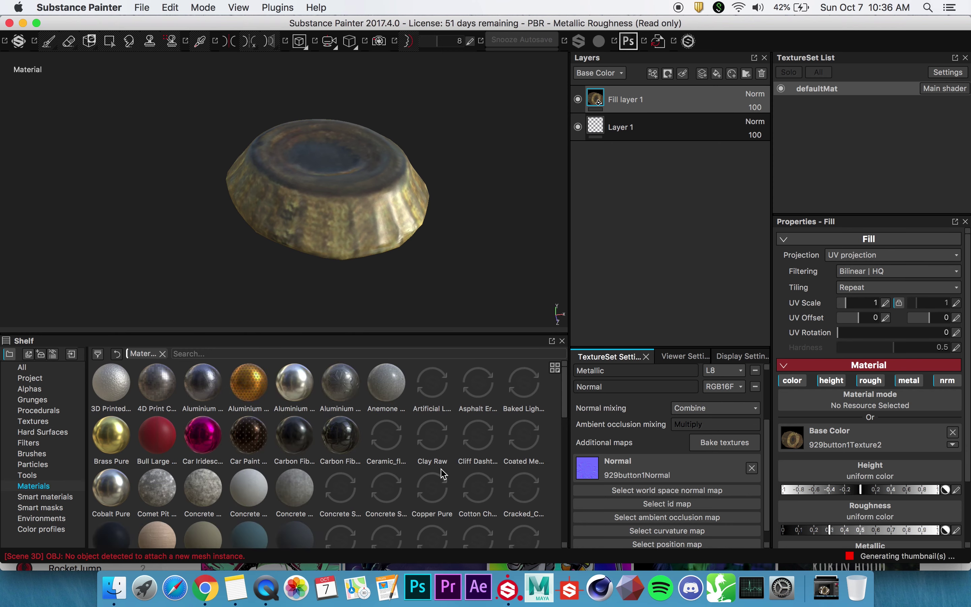
pyautogui.scroll(-3, 445, 471)
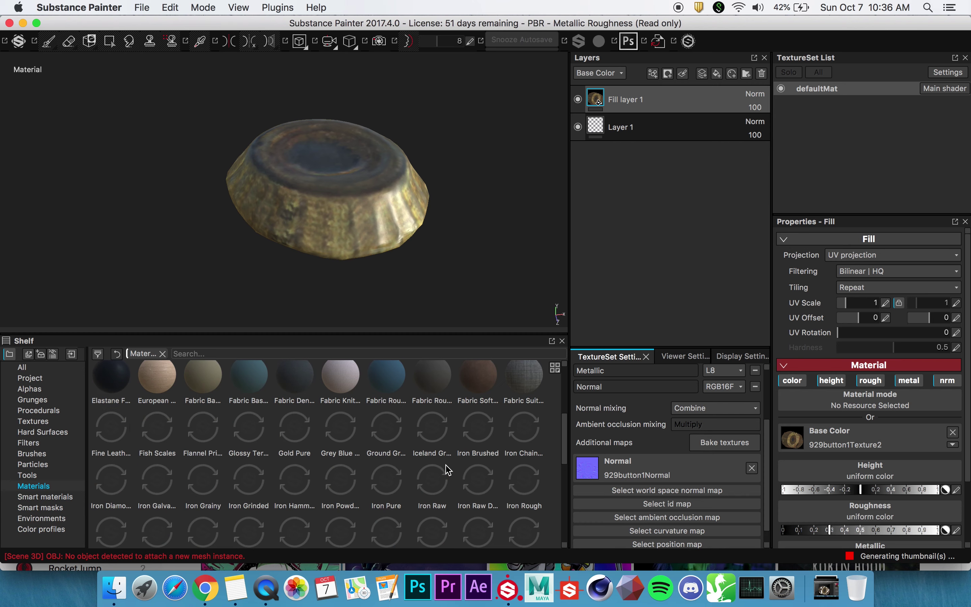
pyautogui.scroll(3, 526, 468)
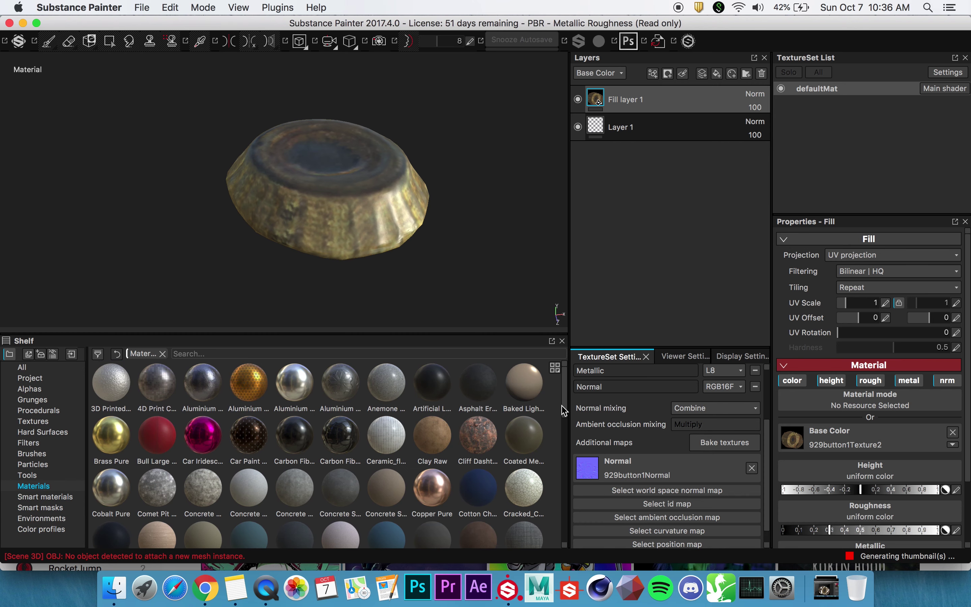
pyautogui.moveTo(563, 409)
pyautogui.mouseDown()
pyautogui.moveTo(566, 427)
pyautogui.moveTo(576, 421)
pyautogui.mouseUp()
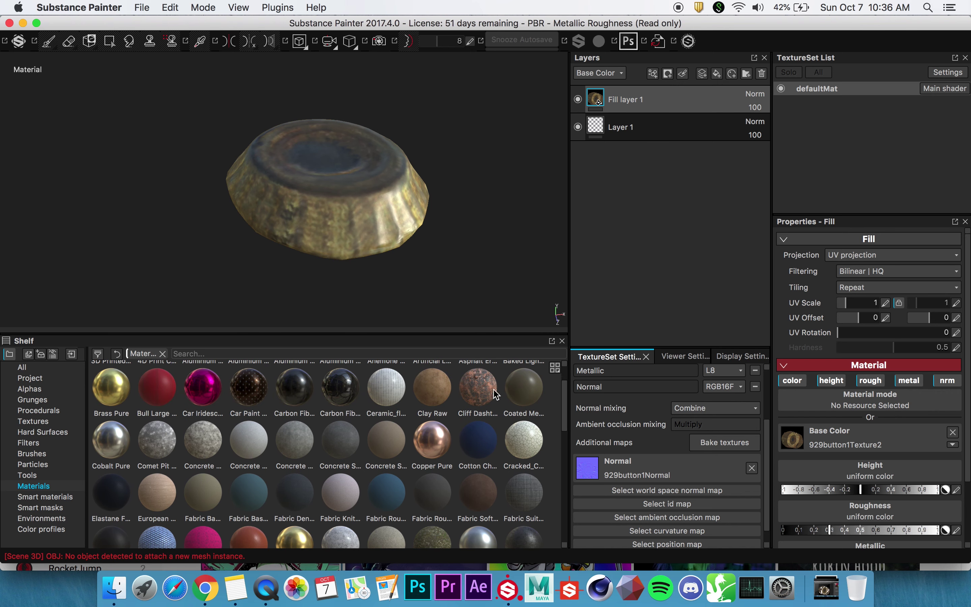
pyautogui.moveTo(437, 388); pyautogui.dragTo(613, 238)
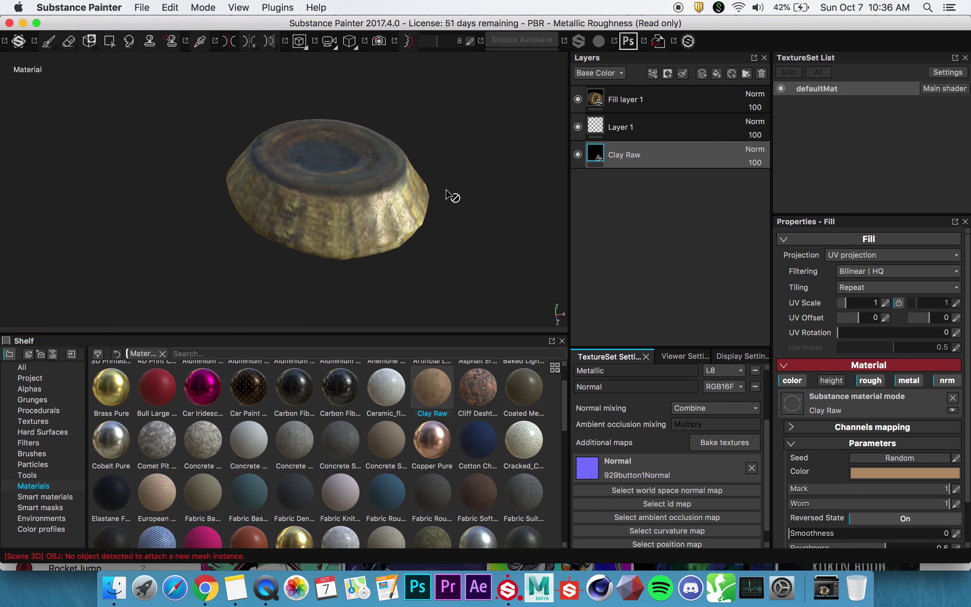
pyautogui.scroll(5, 445, 194)
pyautogui.scroll(-1, 439, 200)
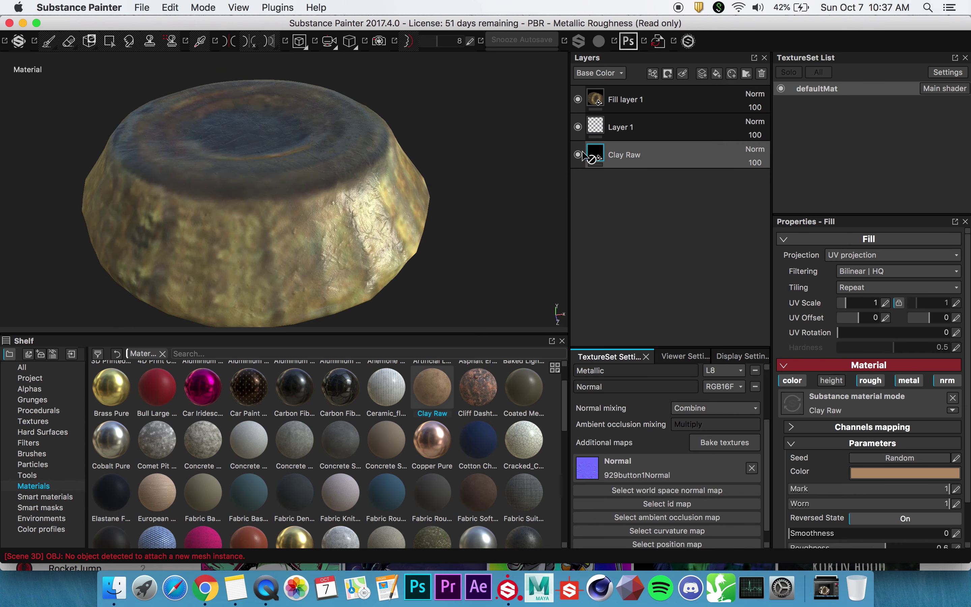
pyautogui.press('Delete')
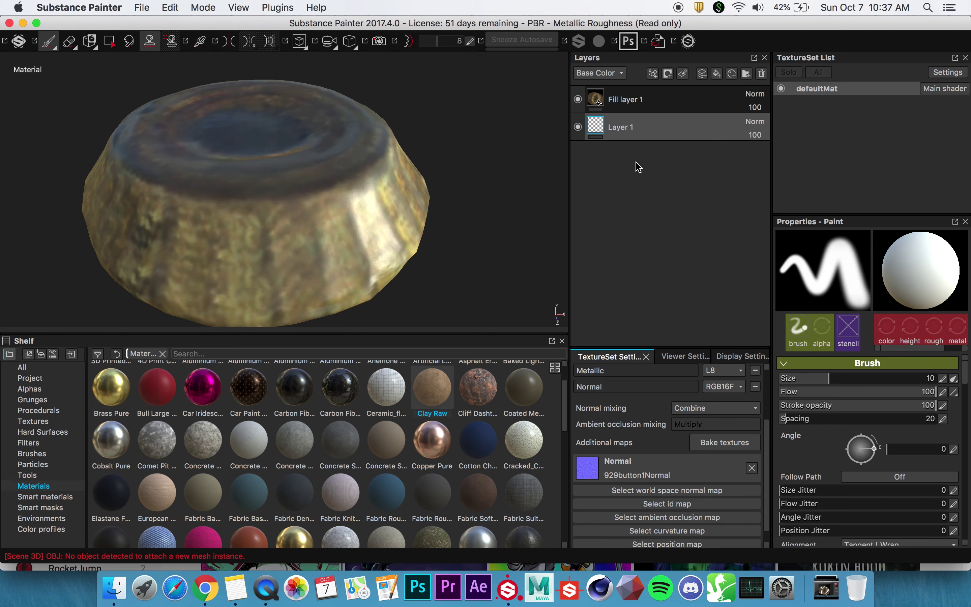
pyautogui.scroll(-3, 376, 252)
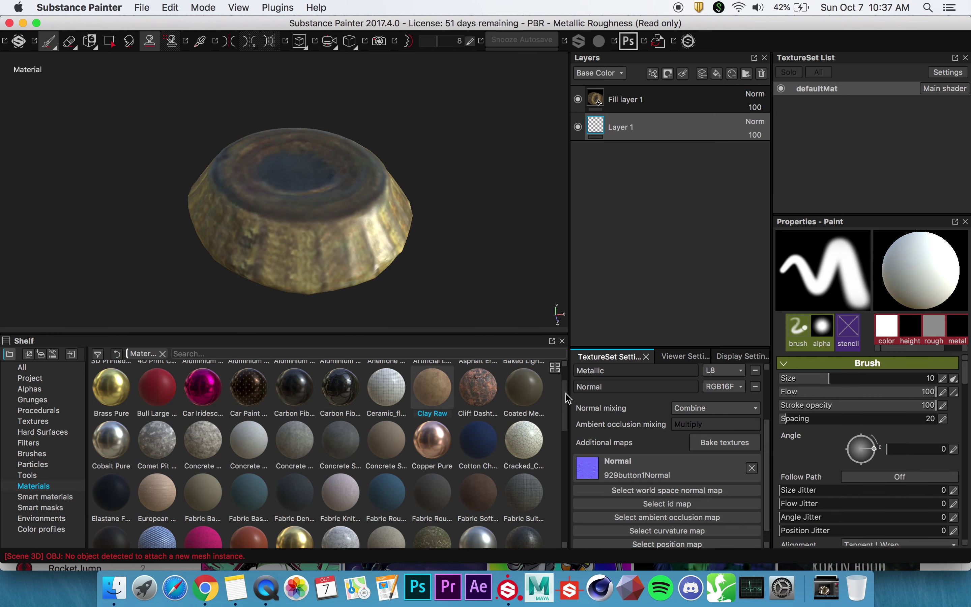
# Add the Leather Rough material as a layer beneath Layer 1.
pyautogui.moveTo(566, 400); pyautogui.dragTo(569, 459)
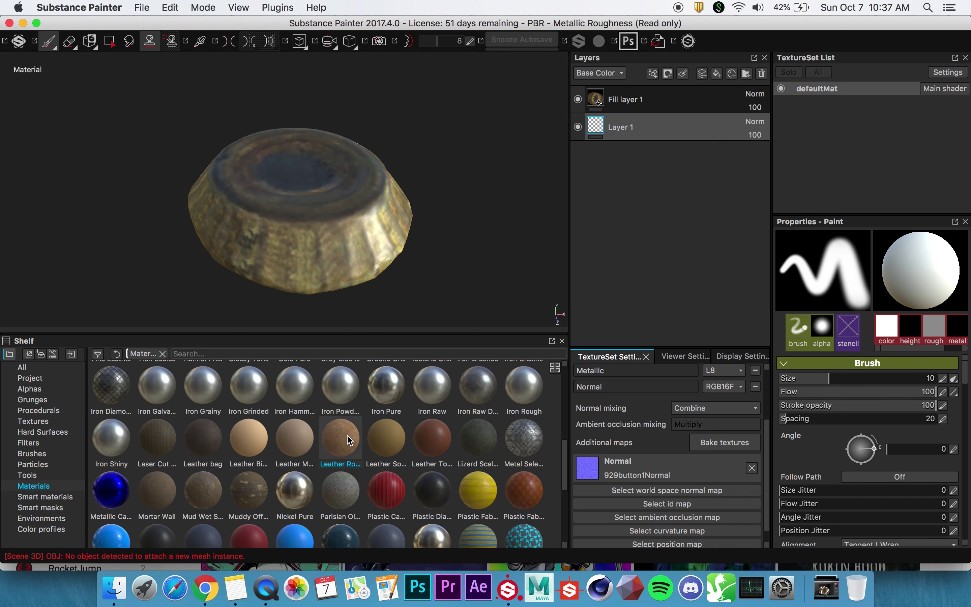
pyautogui.moveTo(340, 439); pyautogui.dragTo(634, 263)
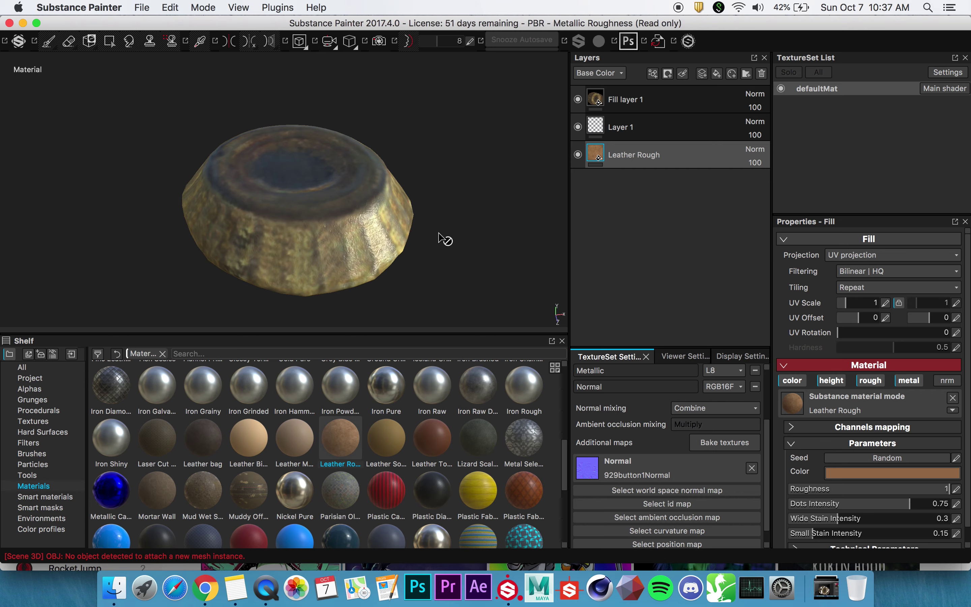
pyautogui.scroll(-3, 413, 189)
pyautogui.keyDown('alt'); pyautogui.moveTo(405, 208); pyautogui.dragTo(353, 241); pyautogui.keyUp('alt')
pyautogui.scroll(7, 416, 192)
# Turn off the height, roughness, metallic and normal channels of Fill layer 1, leaving only color active.
pyautogui.click(658, 100)
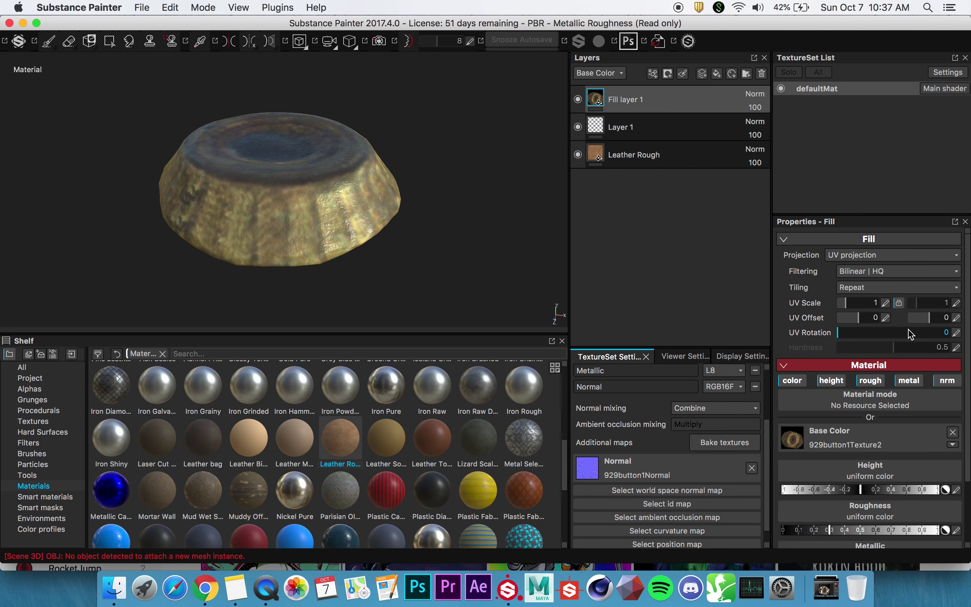
pyautogui.click(831, 384)
pyautogui.click(870, 384)
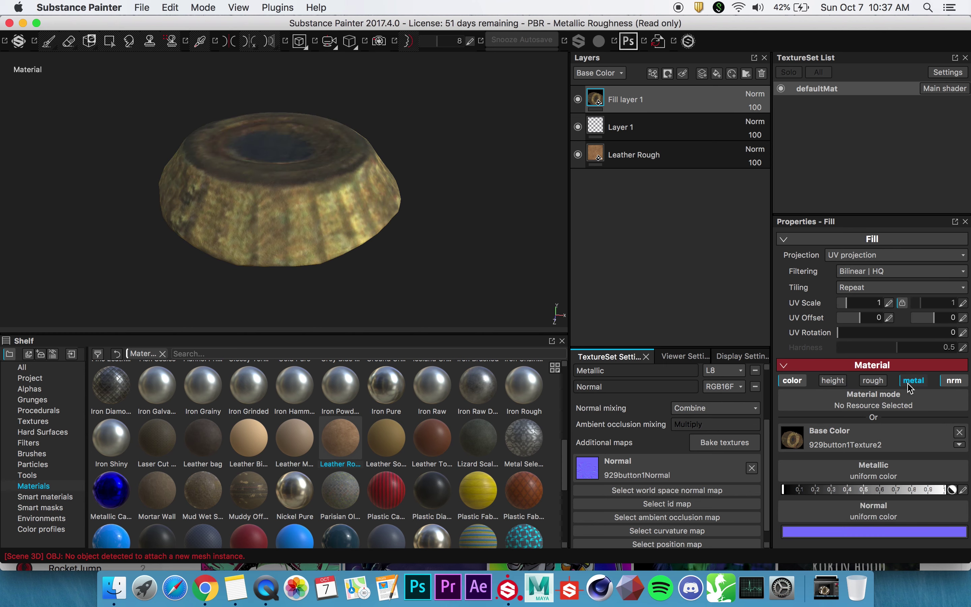
pyautogui.click(911, 383)
pyautogui.click(954, 381)
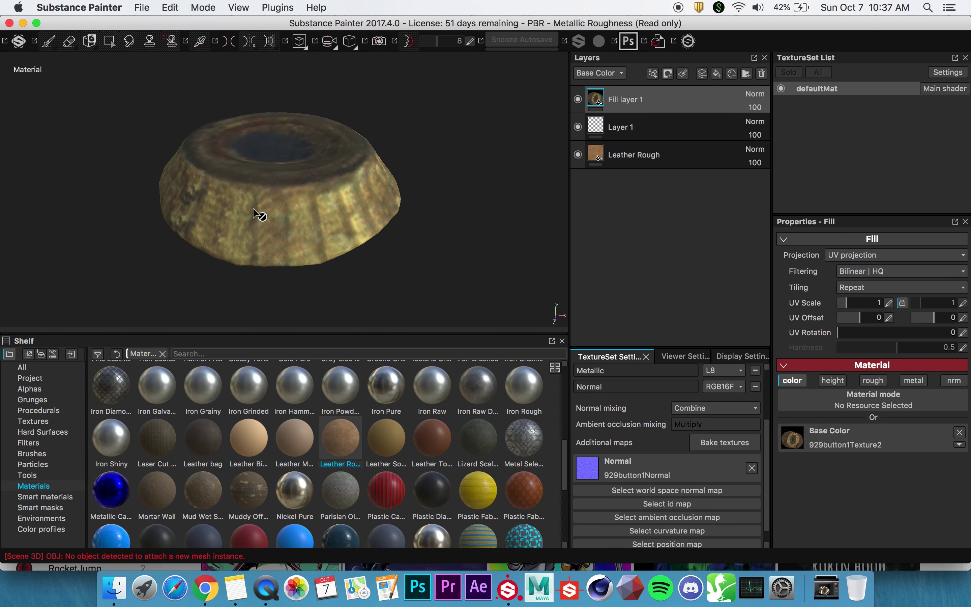
pyautogui.keyDown('alt'); pyautogui.moveTo(256, 211); pyautogui.dragTo(339, 256); pyautogui.keyUp('alt')
pyautogui.keyDown('alt'); pyautogui.moveTo(339, 255); pyautogui.dragTo(364, 195, button='right'); pyautogui.keyUp('alt')
pyautogui.keyDown('alt'); pyautogui.moveTo(364, 195); pyautogui.dragTo(377, 181); pyautogui.keyUp('alt')
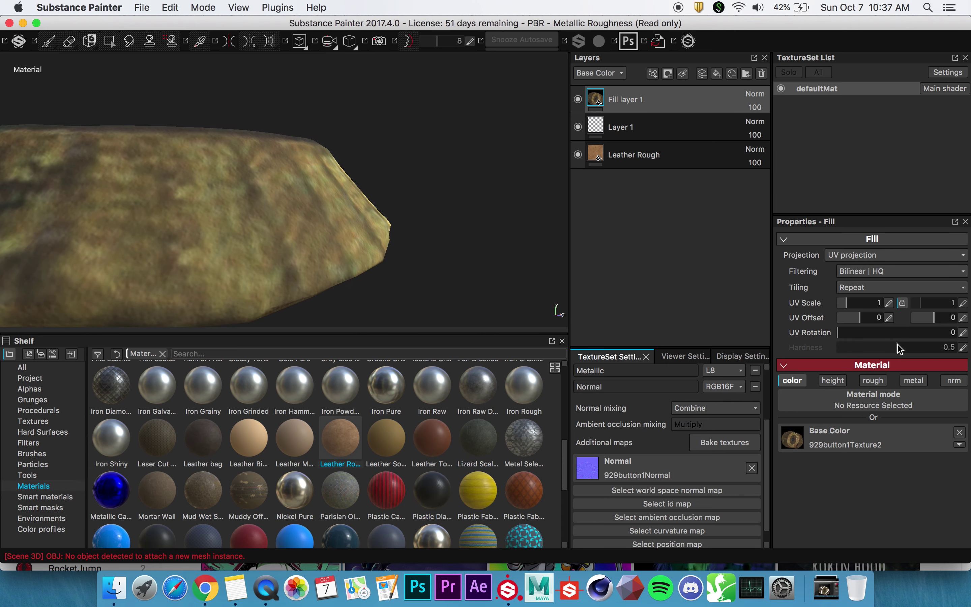
# Toggle the height, normal, metallic and roughness channels of Fill layer 1 on and off to compare their effect.
pyautogui.click(832, 384)
pyautogui.click(832, 384)
pyautogui.click(938, 384)
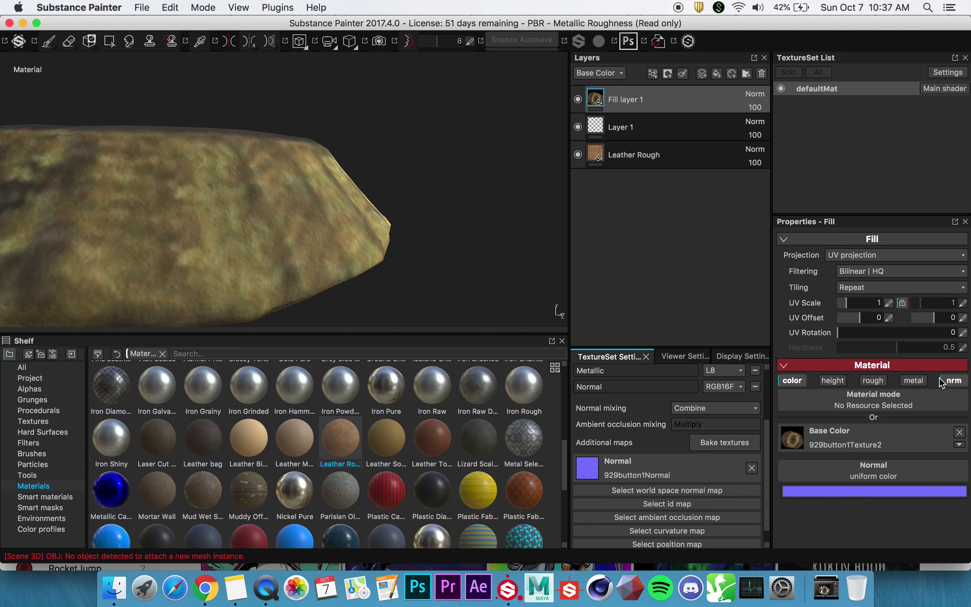
pyautogui.click(942, 382)
pyautogui.click(914, 380)
pyautogui.click(914, 380)
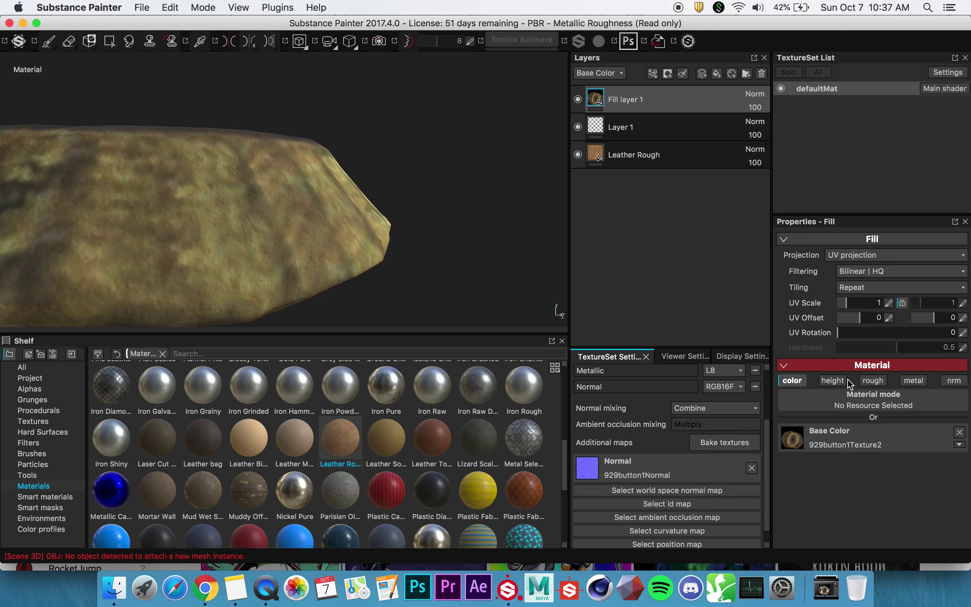
pyautogui.click(842, 380)
pyautogui.click(870, 380)
pyautogui.click(870, 381)
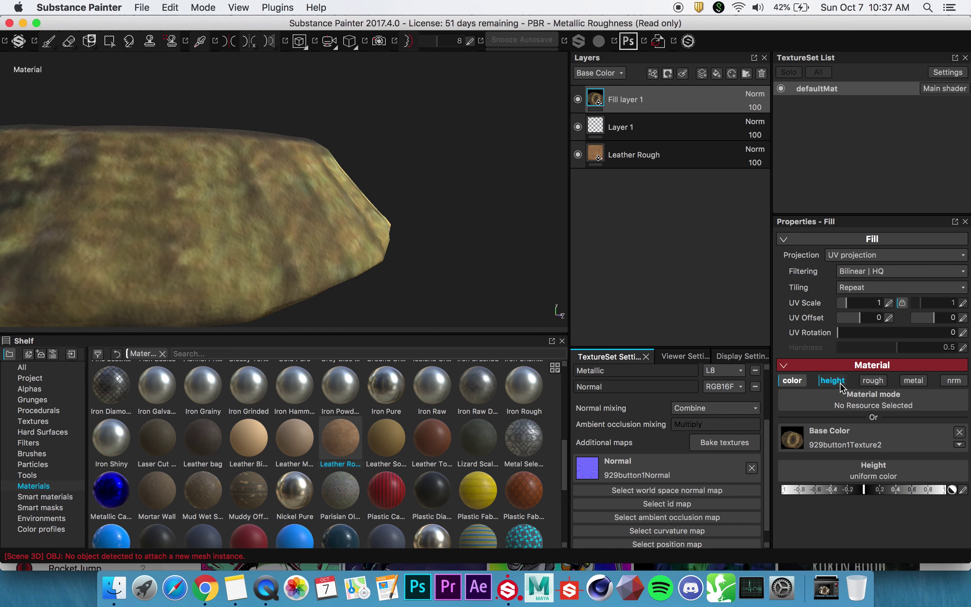
pyautogui.click(833, 381)
pyautogui.keyDown('alt'); pyautogui.moveTo(266, 207); pyautogui.dragTo(190, 258, button='right'); pyautogui.keyUp('alt')
pyautogui.keyDown('alt'); pyautogui.moveTo(355, 225); pyautogui.dragTo(376, 263); pyautogui.keyUp('alt')
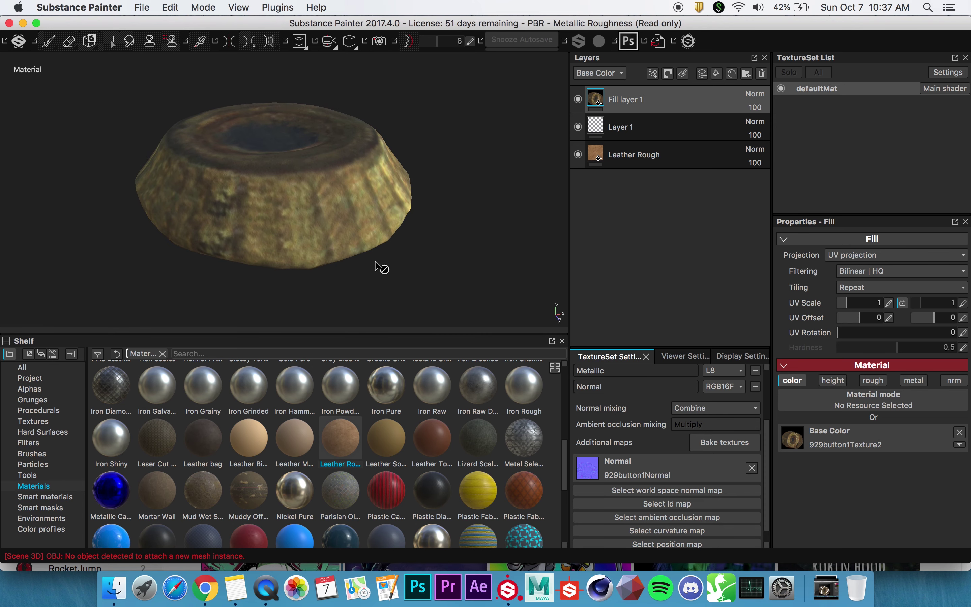
# Hide the Leather Rough layer and add the Clay Raw material as a layer beneath it.
pyautogui.keyDown('alt'); pyautogui.moveTo(370, 241); pyautogui.dragTo(368, 260, button='middle'); pyautogui.keyUp('alt')
pyautogui.keyDown('alt'); pyautogui.moveTo(368, 260); pyautogui.dragTo(443, 281, button='right'); pyautogui.keyUp('alt')
pyautogui.keyDown('alt'); pyautogui.moveTo(449, 287); pyautogui.dragTo(444, 251); pyautogui.keyUp('alt')
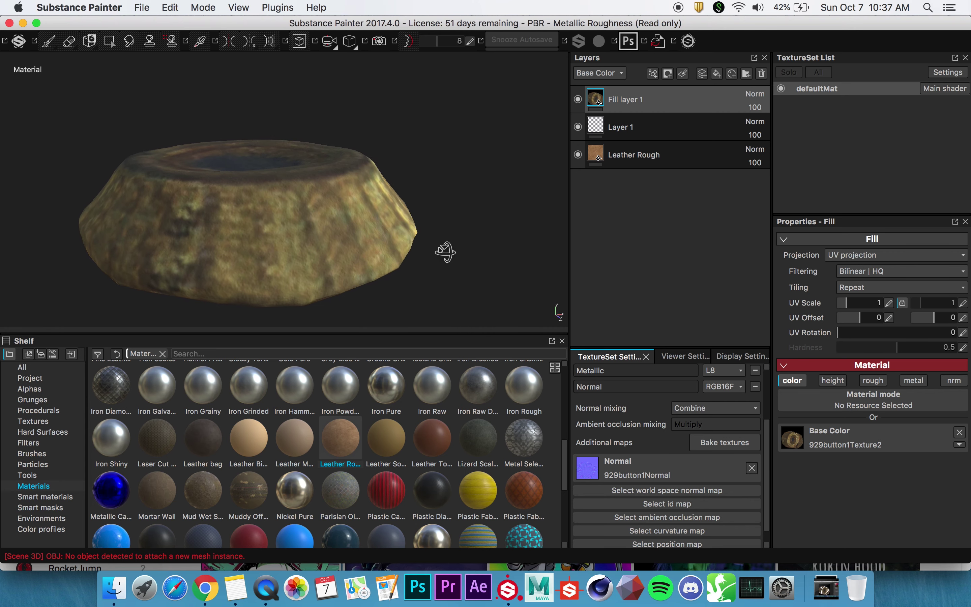
pyautogui.click(577, 155)
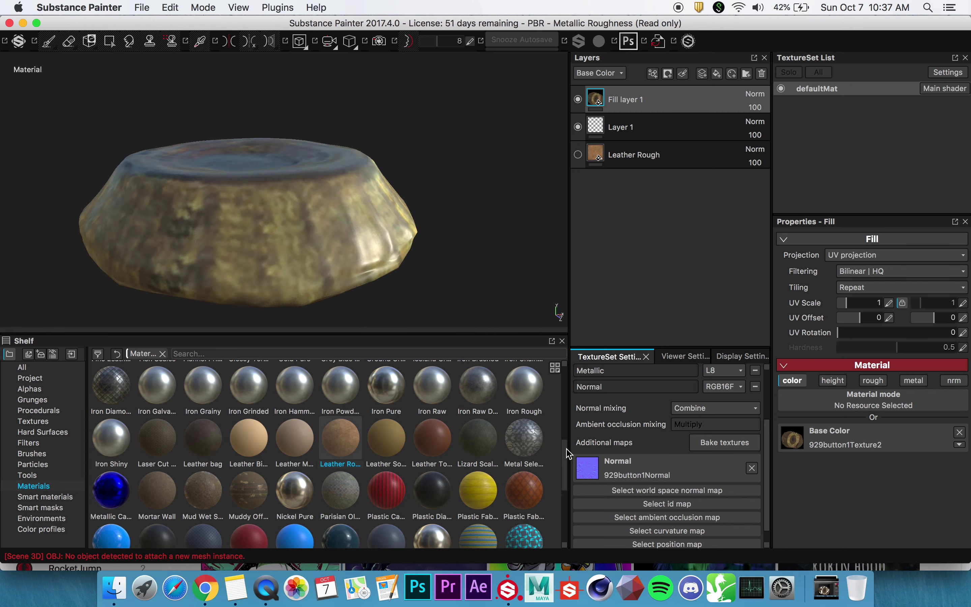
pyautogui.moveTo(565, 448); pyautogui.dragTo(565, 370)
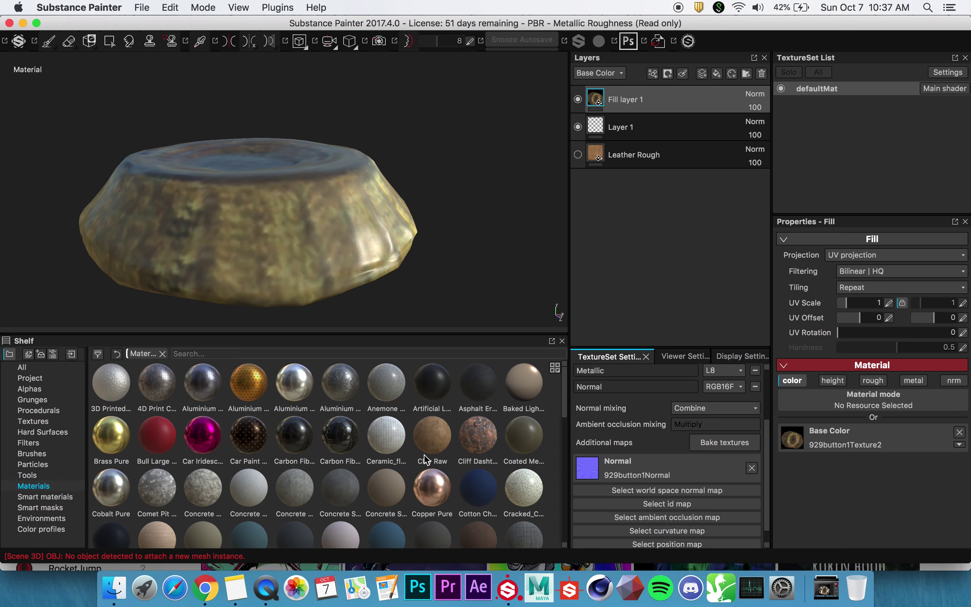
pyautogui.moveTo(427, 458); pyautogui.dragTo(604, 268)
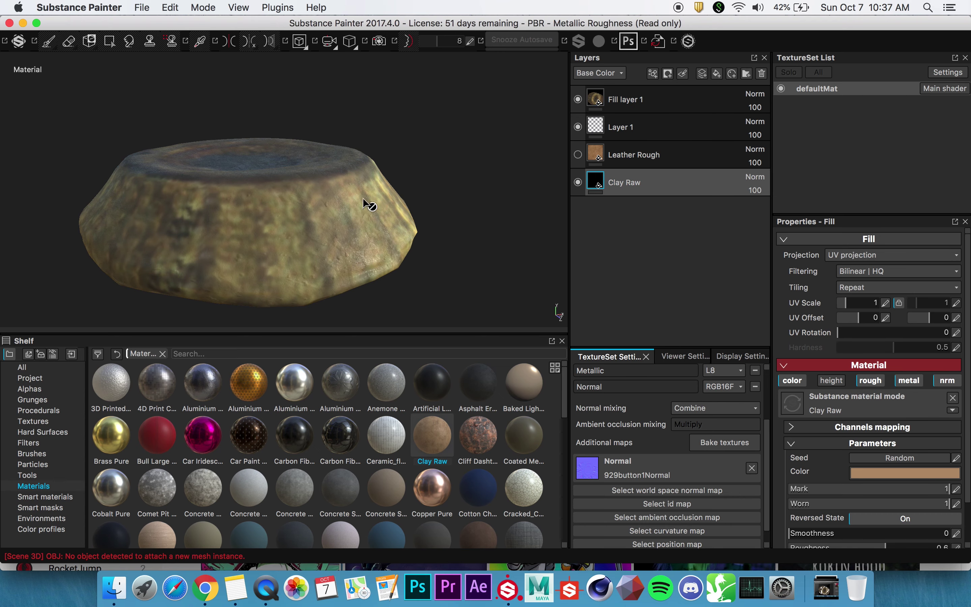
pyautogui.keyDown('alt'); pyautogui.moveTo(364, 199); pyautogui.dragTo(260, 184); pyautogui.keyUp('alt')
pyautogui.keyDown('alt'); pyautogui.moveTo(259, 184); pyautogui.dragTo(325, 221, button='right'); pyautogui.keyUp('alt')
pyautogui.keyDown('alt'); pyautogui.moveTo(325, 221); pyautogui.dragTo(370, 157, button='middle'); pyautogui.keyUp('alt')
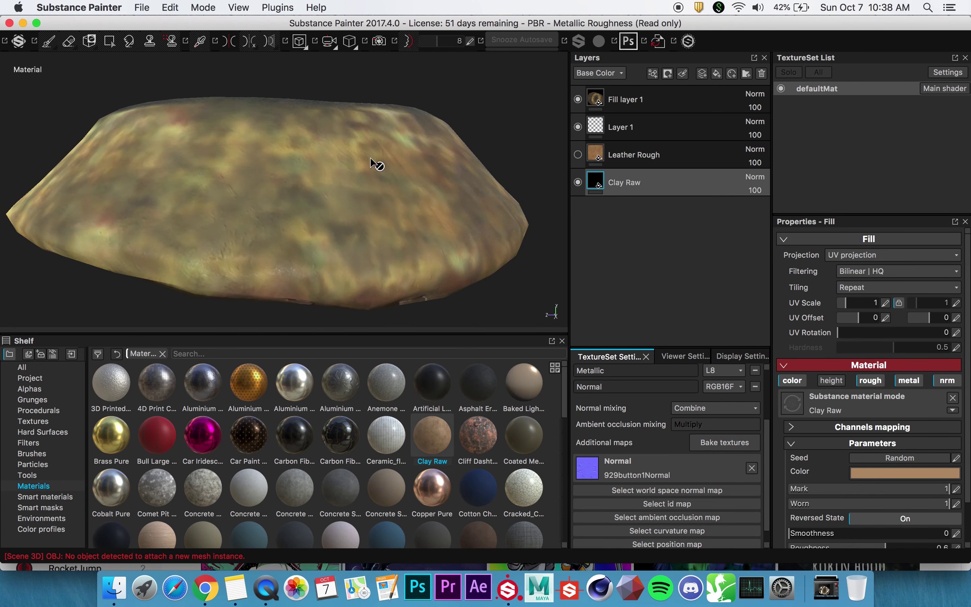
pyautogui.keyDown('alt'); pyautogui.moveTo(369, 160); pyautogui.dragTo(284, 210); pyautogui.keyUp('alt')
pyautogui.keyDown('alt'); pyautogui.moveTo(284, 210); pyautogui.dragTo(280, 188, button='middle'); pyautogui.keyUp('alt')
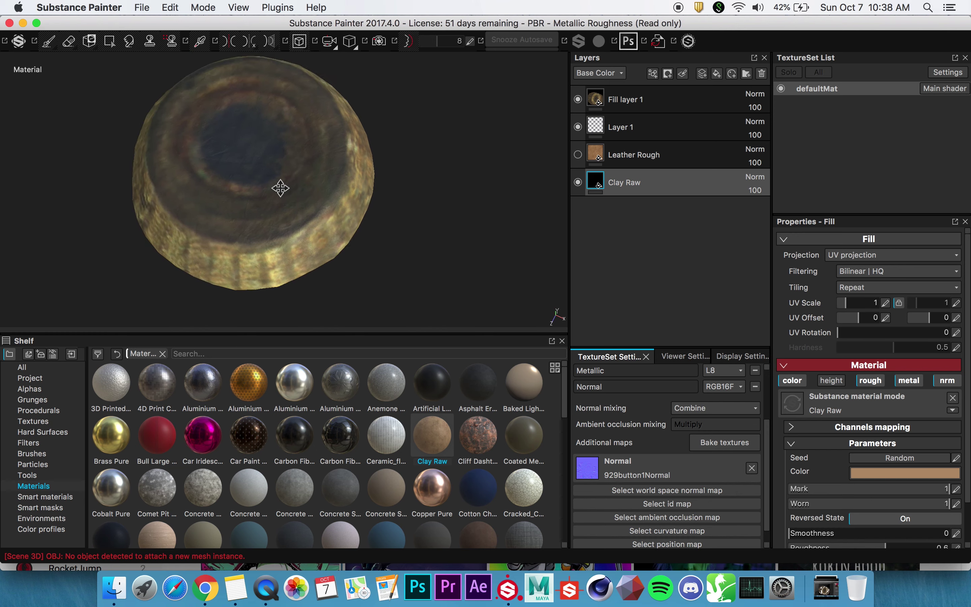
pyautogui.keyDown('alt'); pyautogui.moveTo(280, 188); pyautogui.dragTo(360, 252); pyautogui.keyUp('alt')
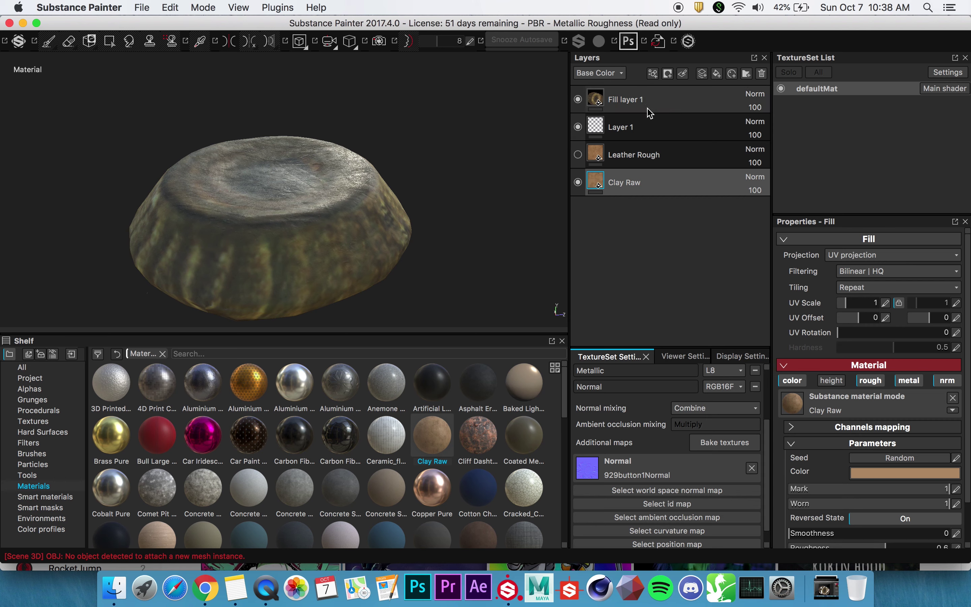
# Set up the texture export with 16 bits depth, the Arnold 5 (AiStandard) config and a 4096x4096 size for defaultMat.
pyautogui.click(139, 11)
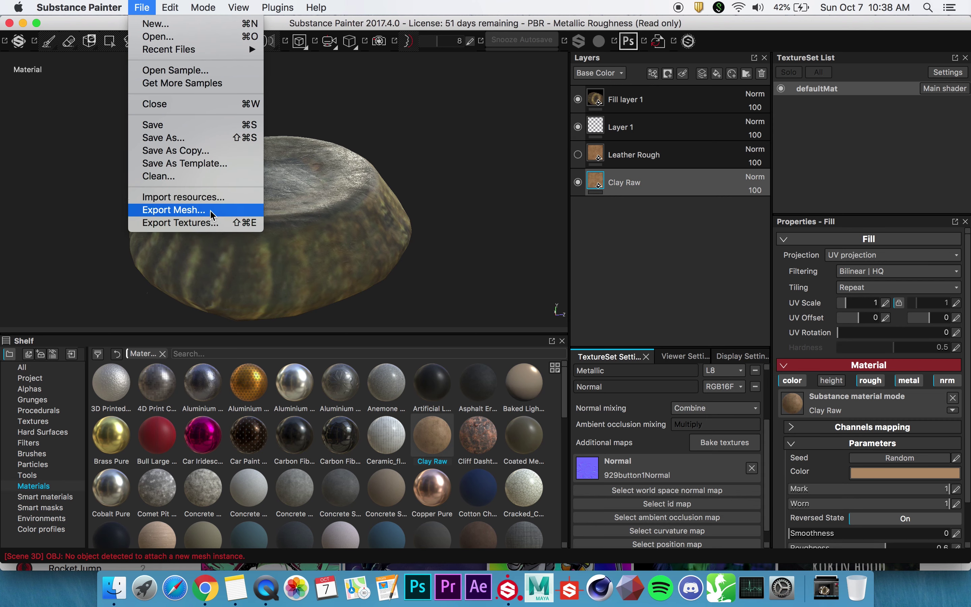
pyautogui.click(199, 225)
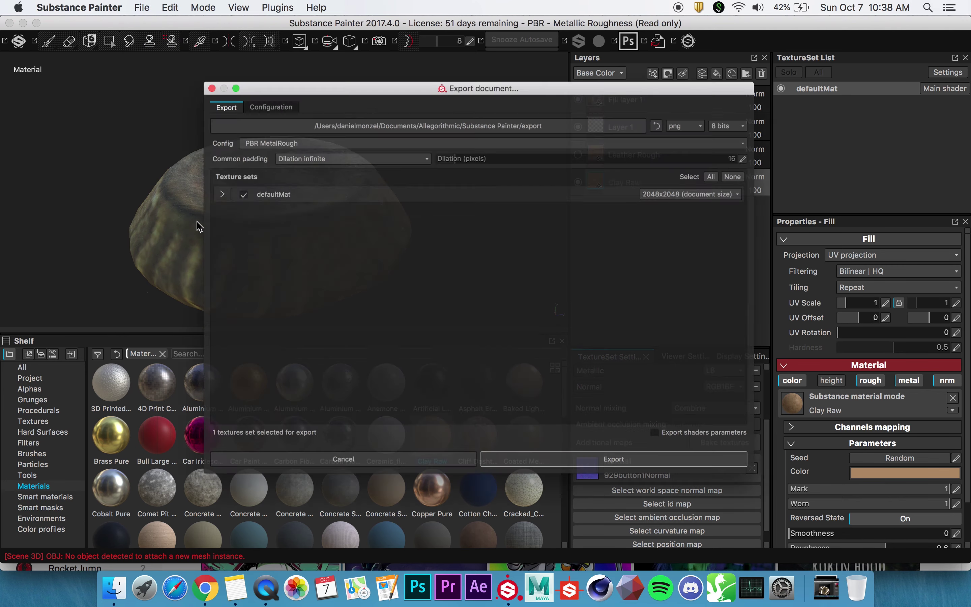
pyautogui.click(770, 107)
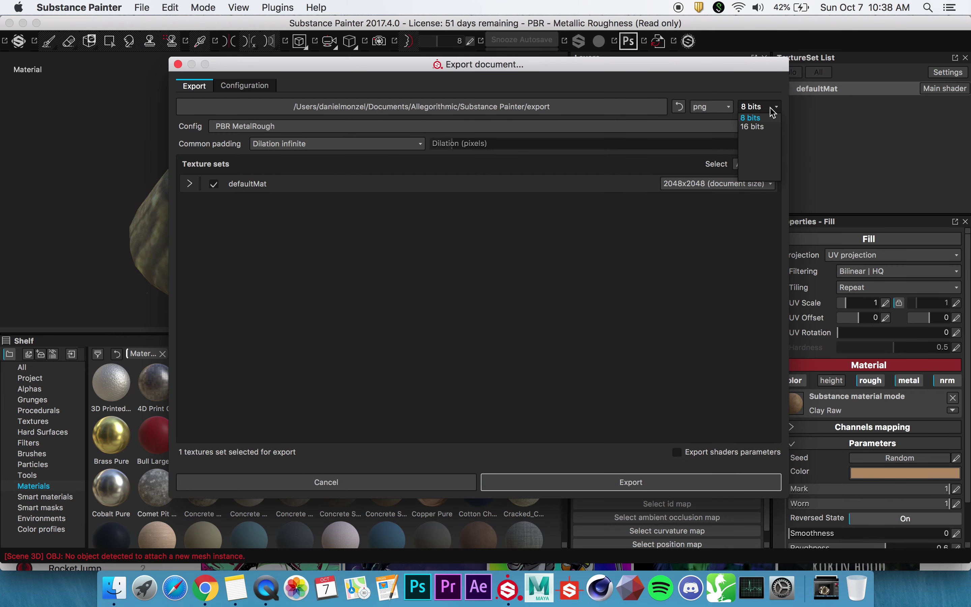
pyautogui.click(757, 128)
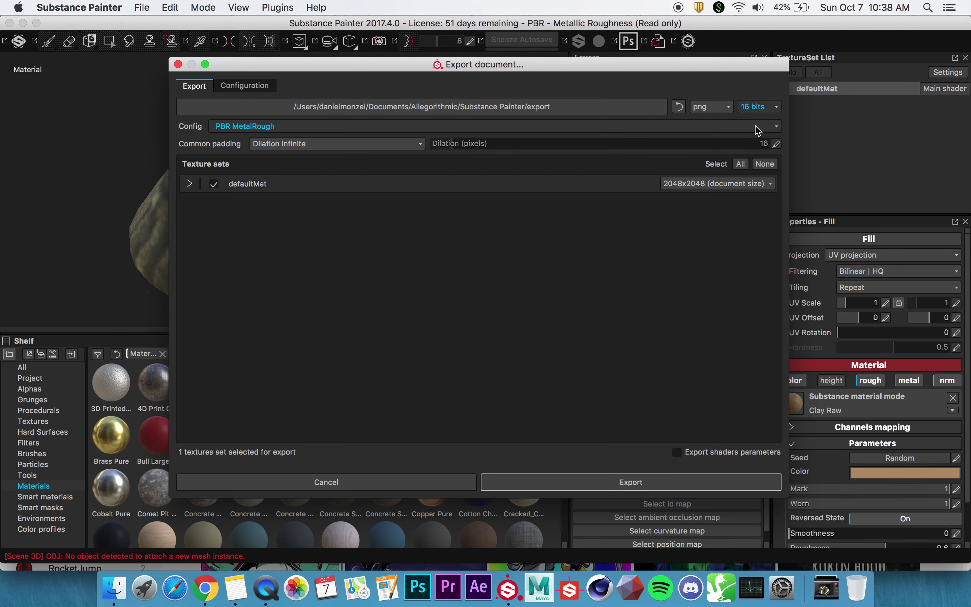
pyautogui.click(324, 127)
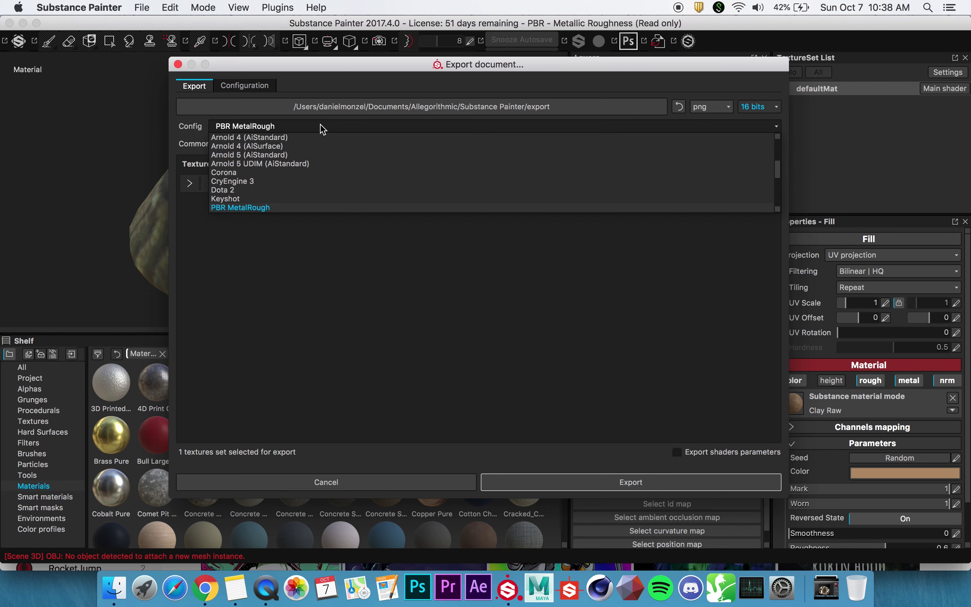
pyautogui.click(272, 155)
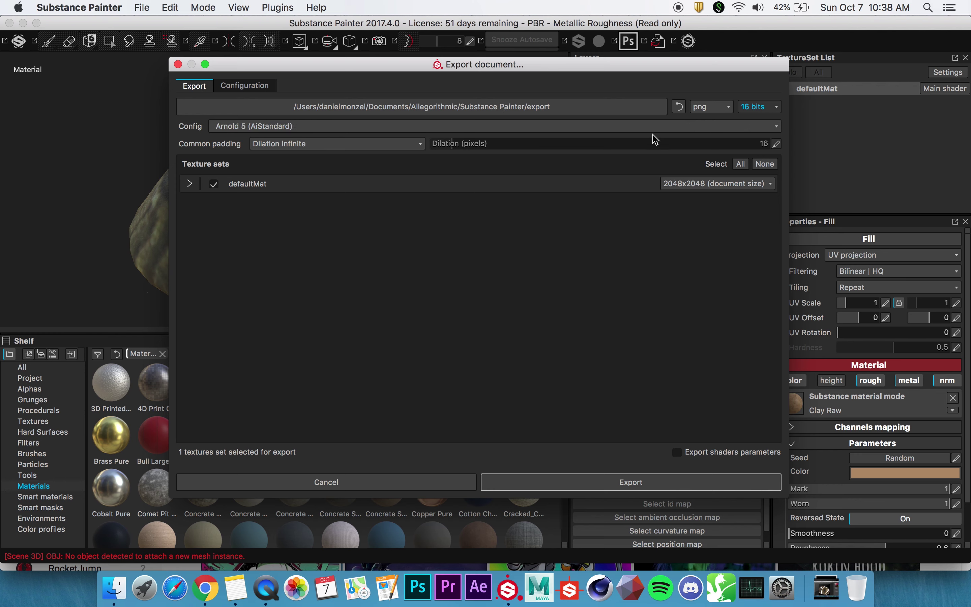
pyautogui.click(699, 183)
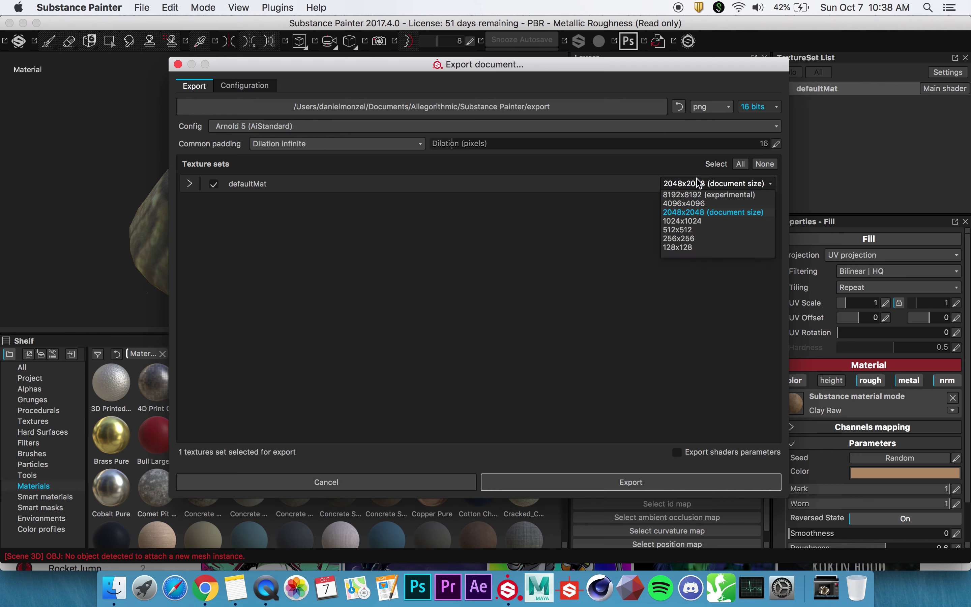
pyautogui.click(687, 204)
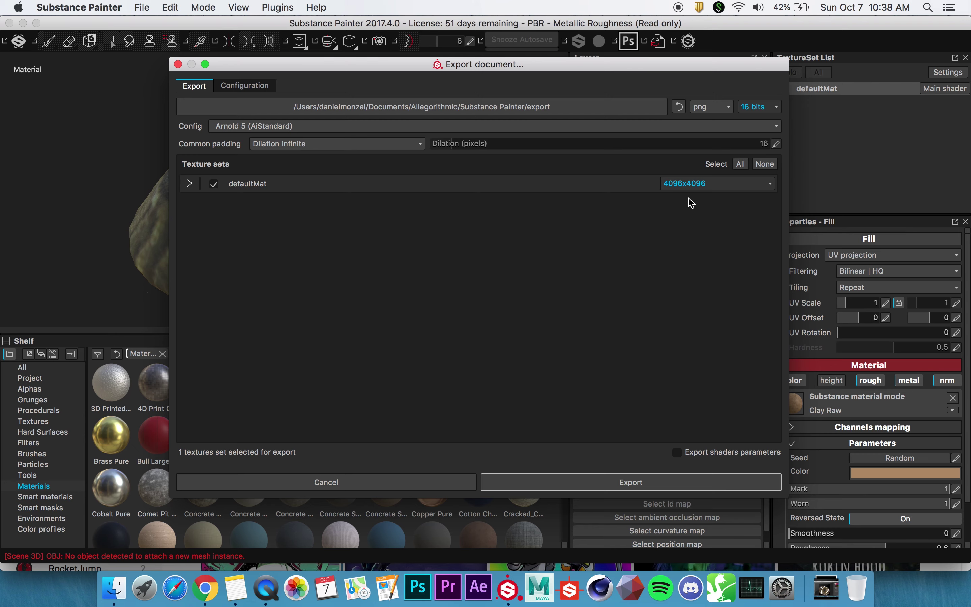
# Set the export destination to the Downloads folder and export the textures.
pyautogui.click(618, 101)
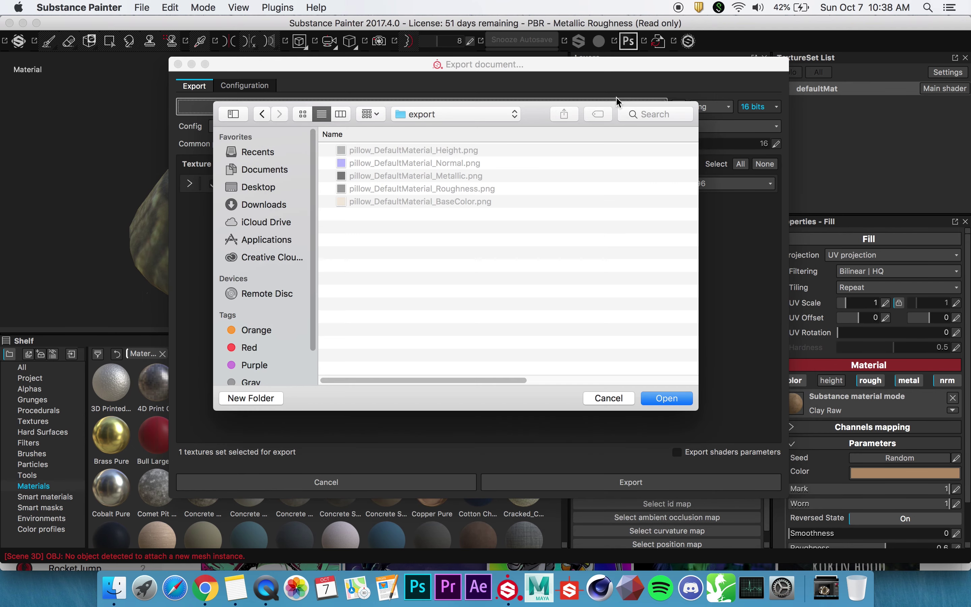
pyautogui.click(253, 209)
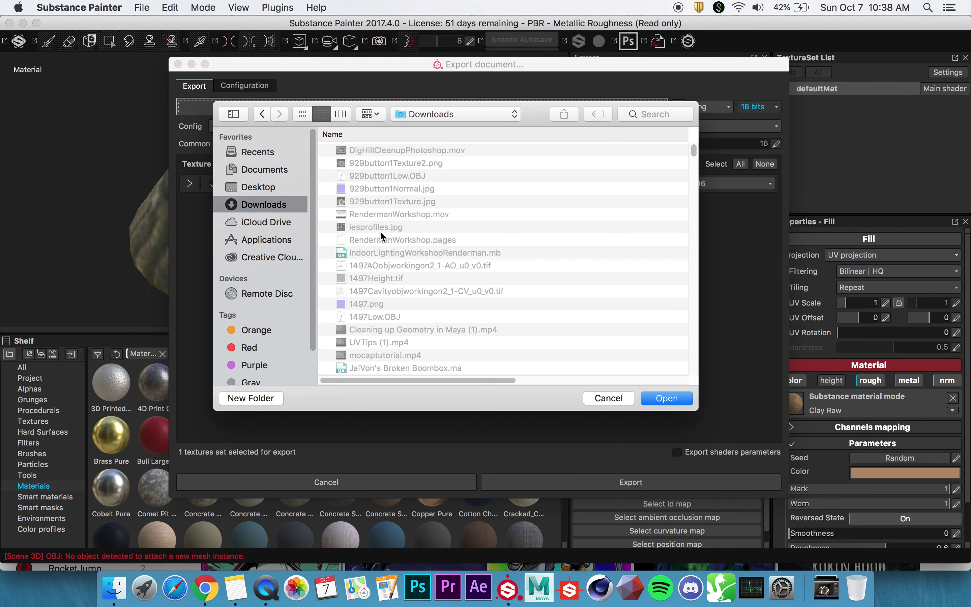
pyautogui.click(659, 399)
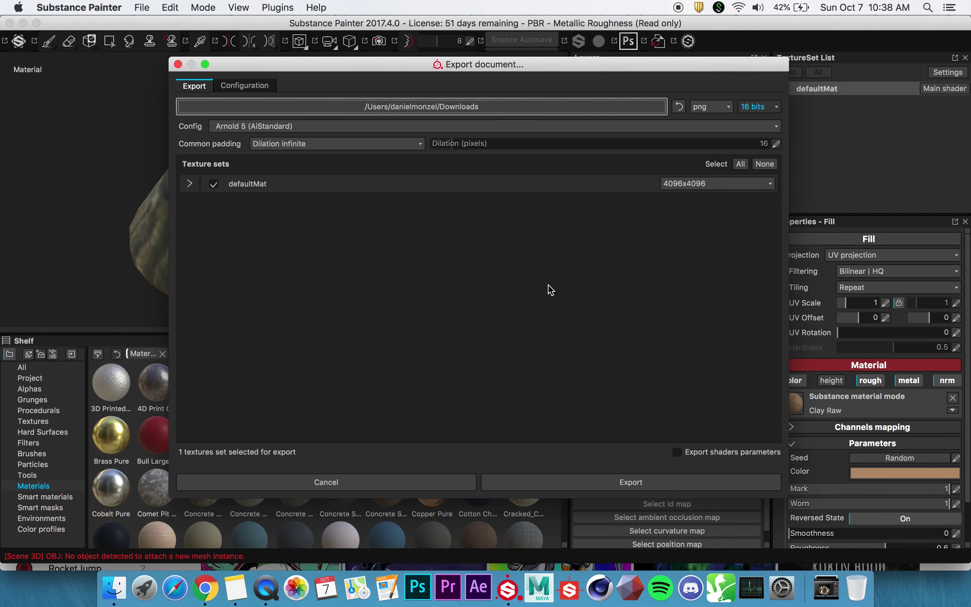
pyautogui.click(621, 483)
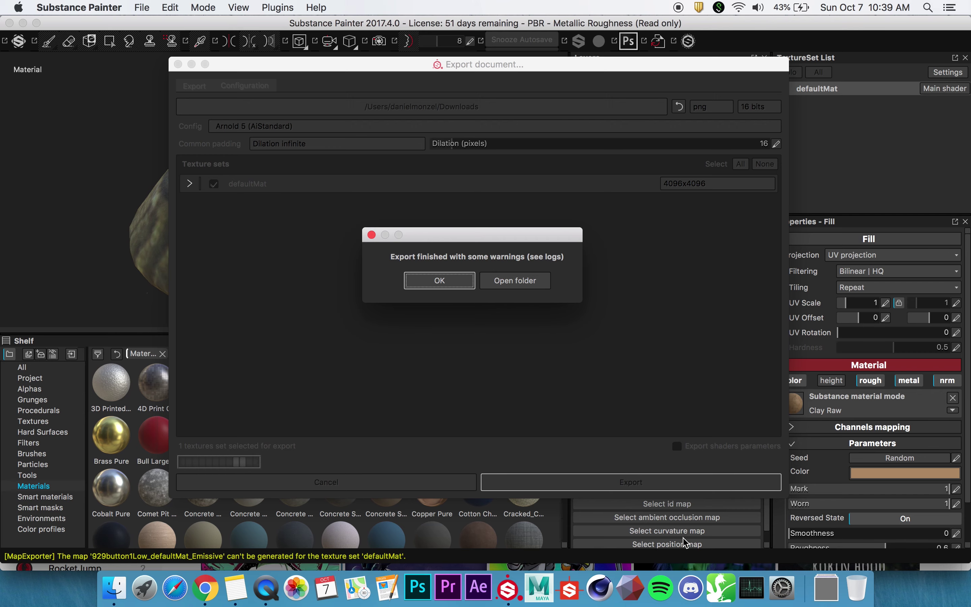
pyautogui.click(422, 280)
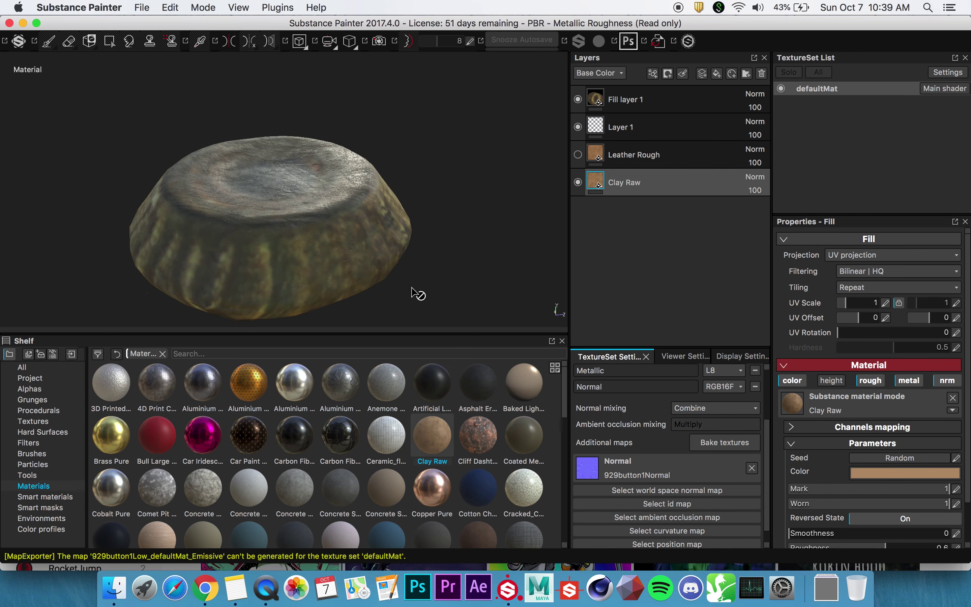
# Switch to the Downloads folder in Finder and preview the exported height, normal, roughness, metalness and base color maps.
pyautogui.click(821, 592)
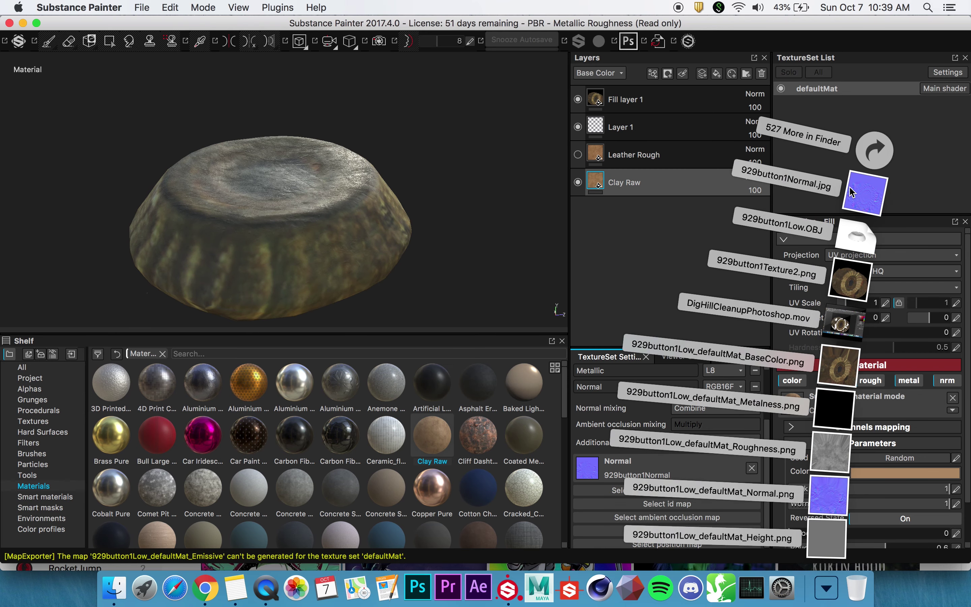
pyautogui.click(867, 158)
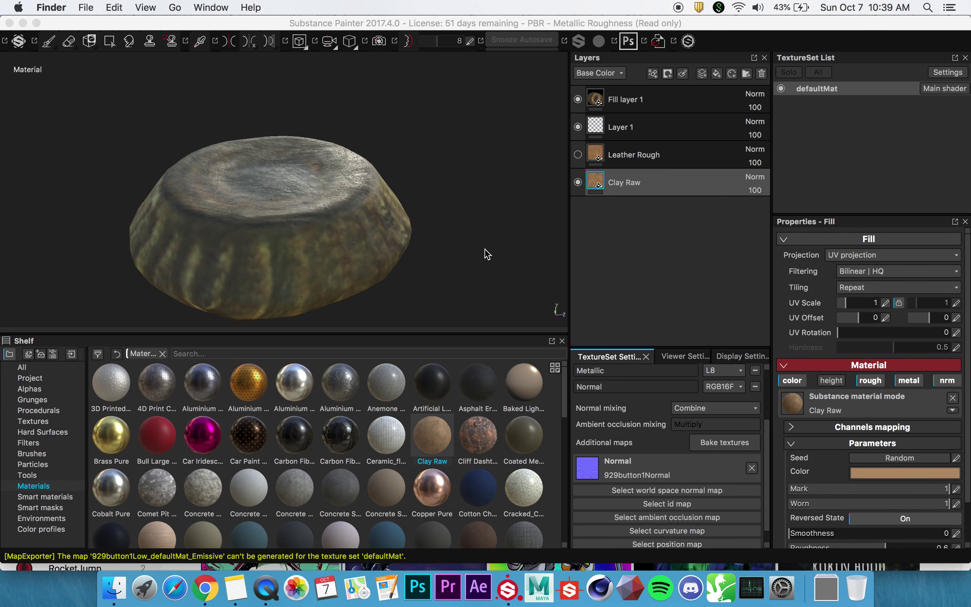
pyautogui.click(247, 138)
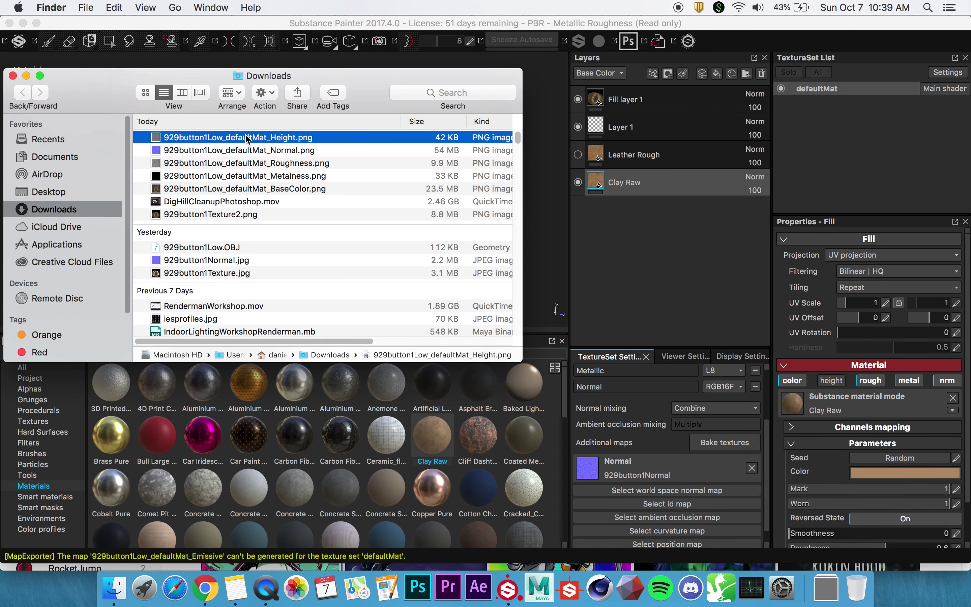
pyautogui.press('space')
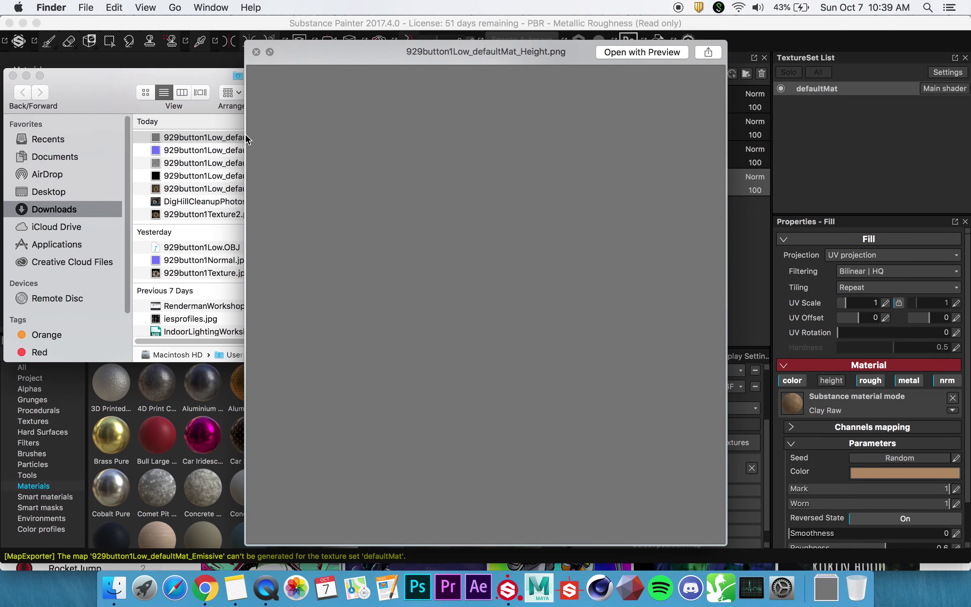
pyautogui.press('Down')
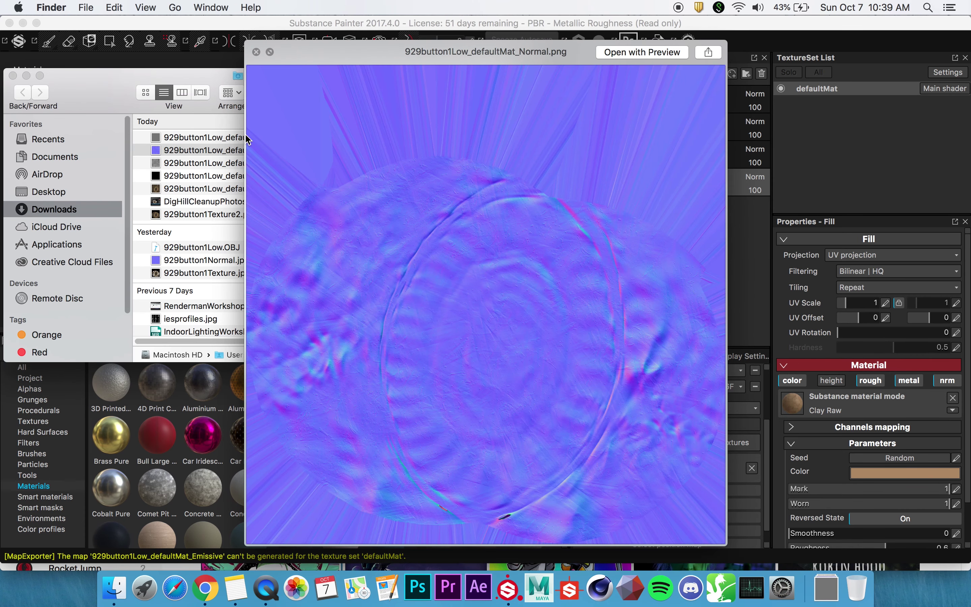
pyautogui.press('Down')
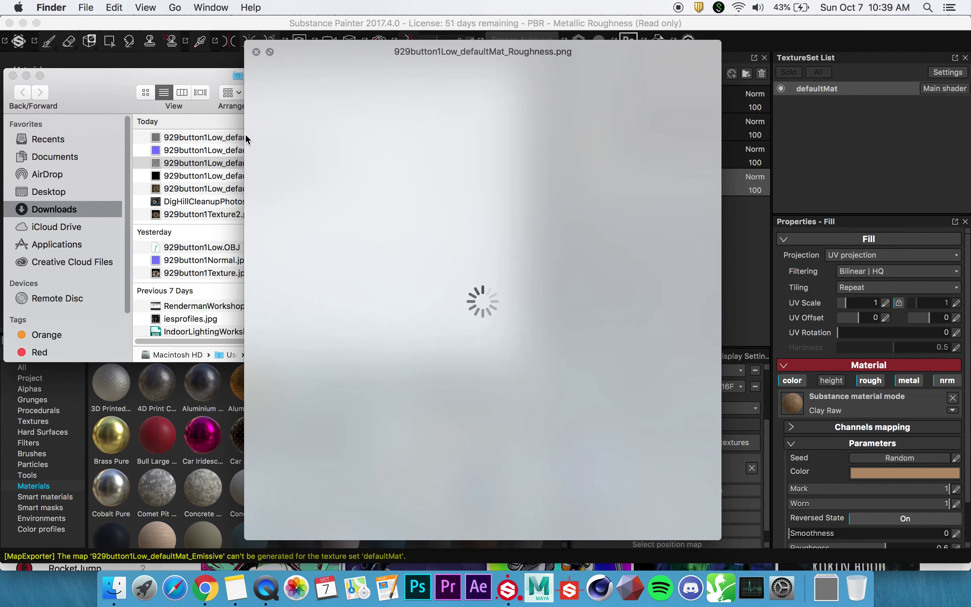
pyautogui.press('Down')
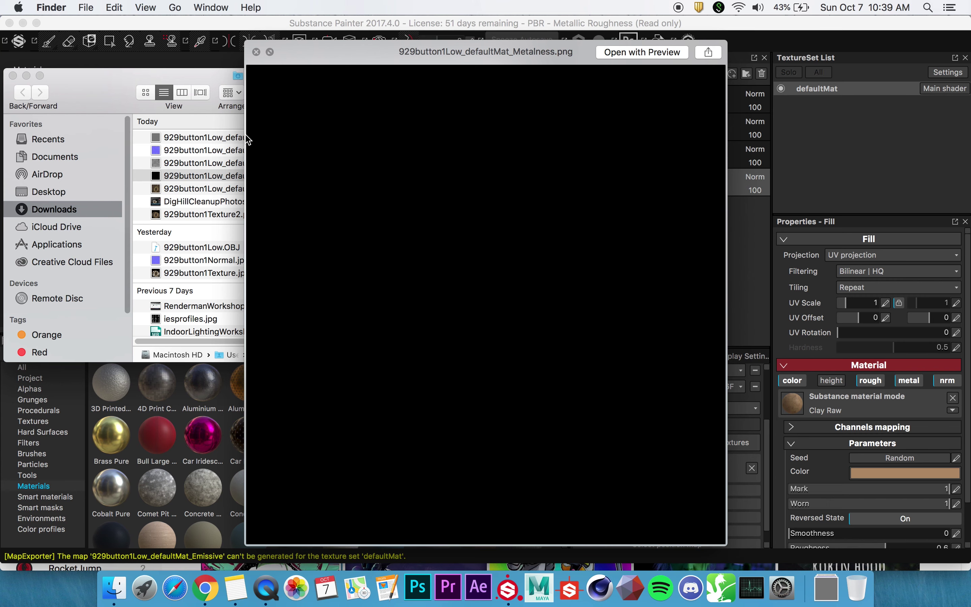
pyautogui.press('Down')
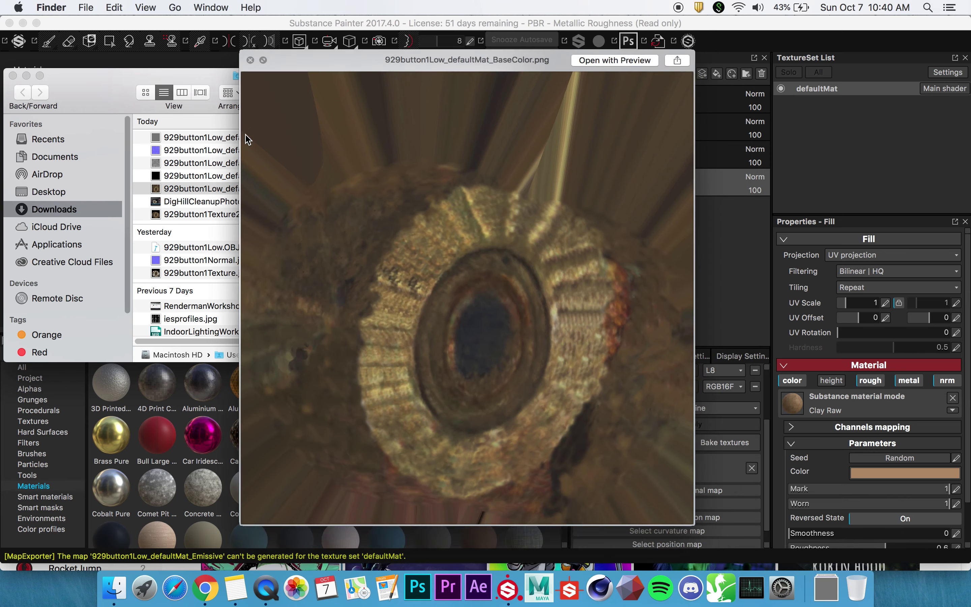
pyautogui.press('space')
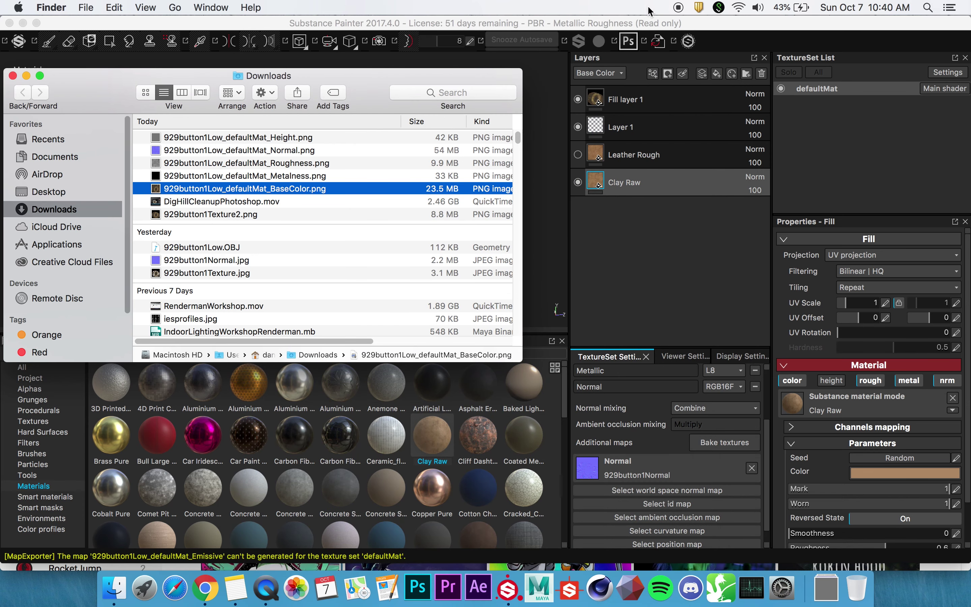